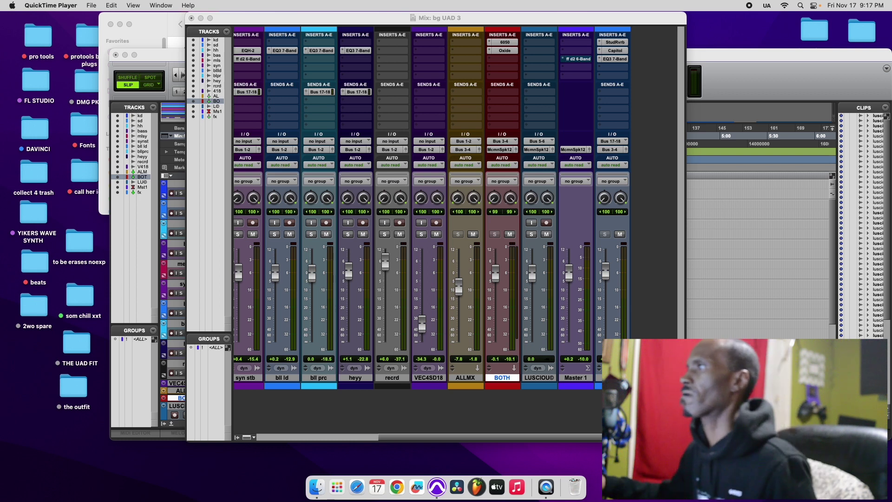
# - Play the session from the mixer's first channels, review the arrangement in the Edit window, and return to the Mix window
pyautogui.click(467, 439)
pyautogui.press('space')
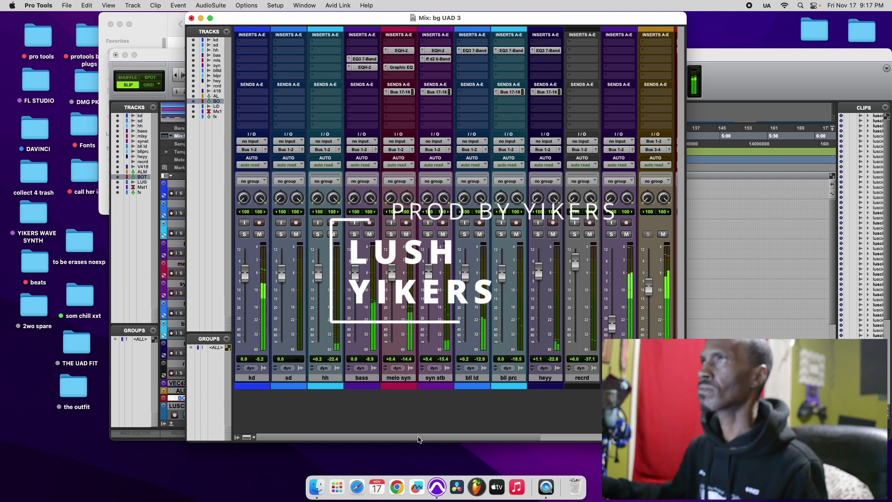
pyautogui.click(727, 58)
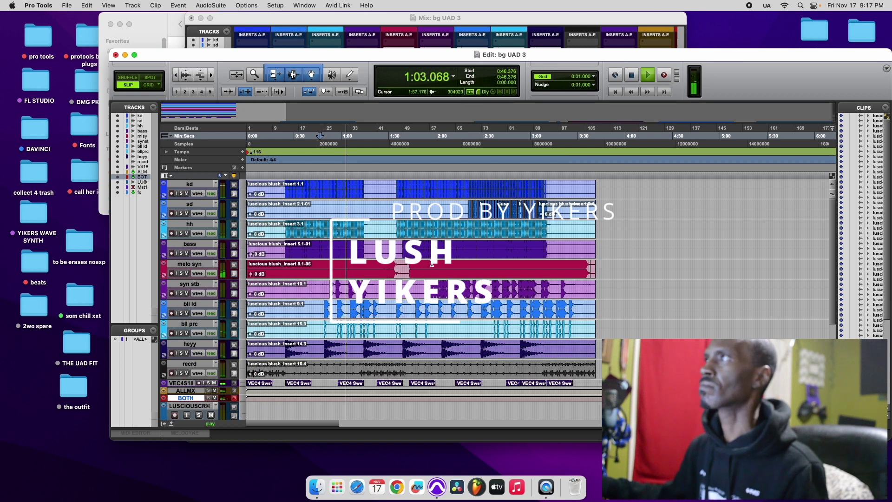
pyautogui.scroll(-3, 420, 266)
pyautogui.scroll(3, 440, 237)
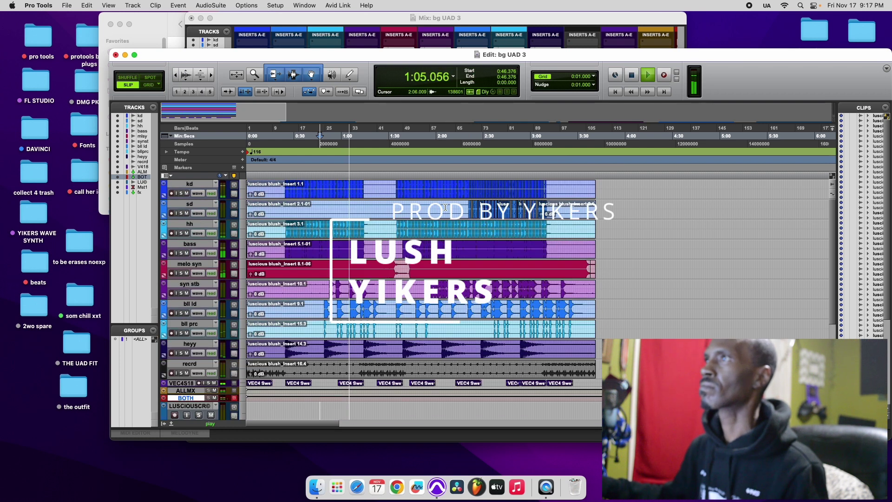
pyautogui.click(511, 17)
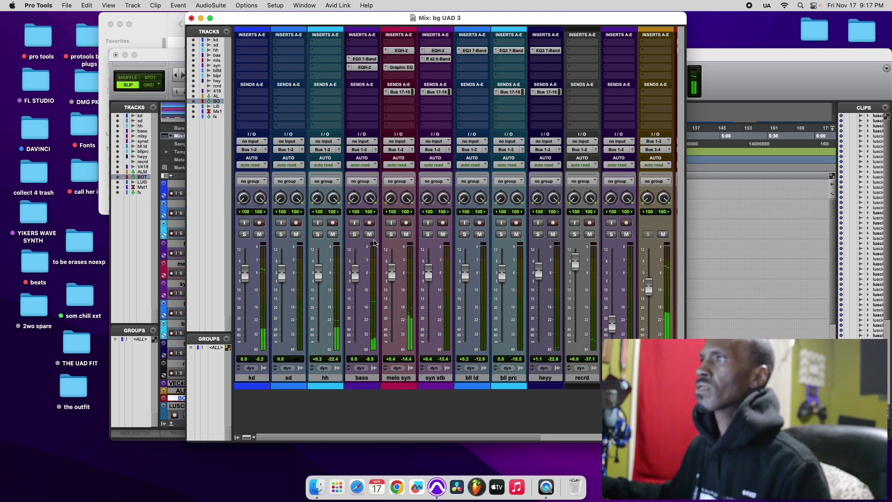
# - Mute the melo syn, syn stb, bll ld, bll prc, heyy and recrd tracks
pyautogui.click(443, 234)
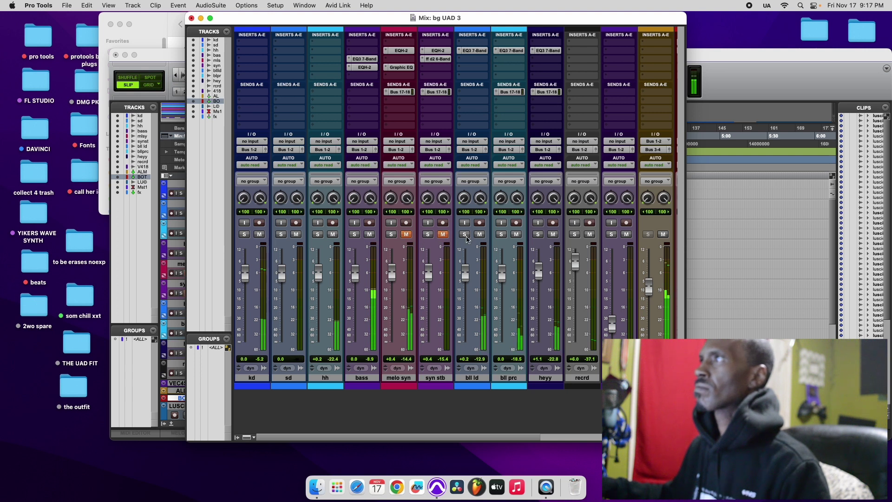
pyautogui.click(480, 235)
pyautogui.click(552, 234)
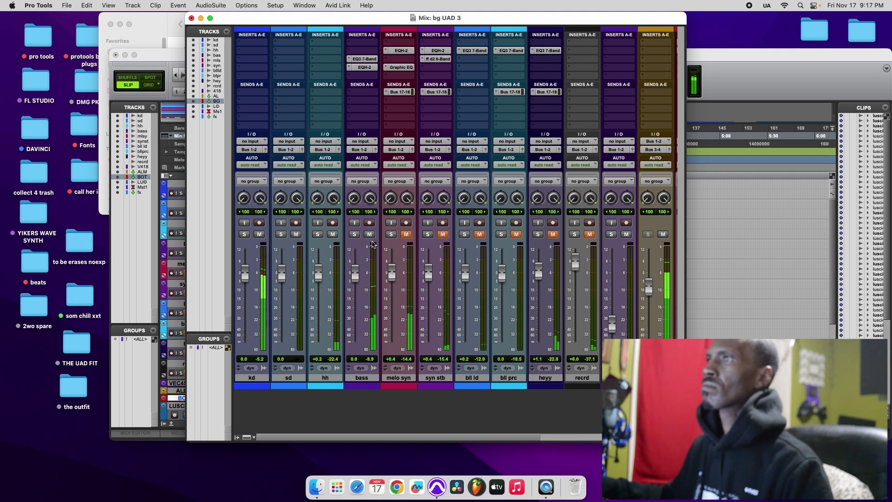
# - Select the bass, hh and kd tracks one after another in the mixer
pyautogui.click(363, 378)
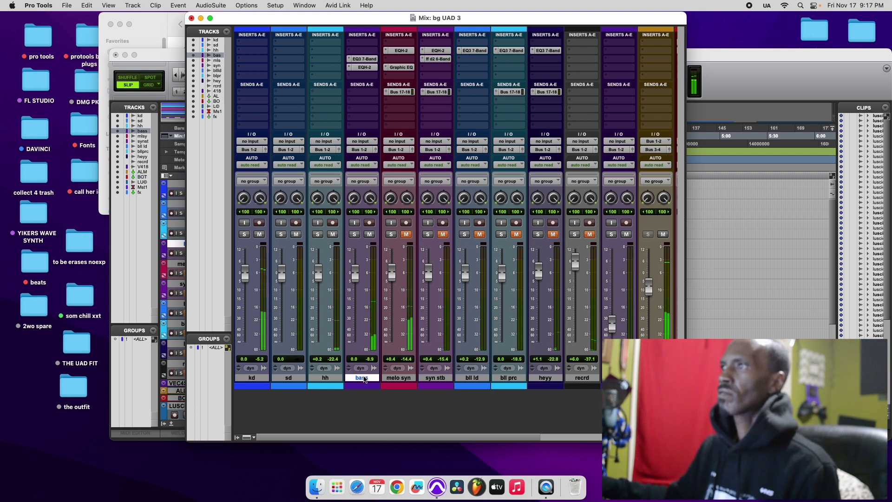
pyautogui.click(327, 380)
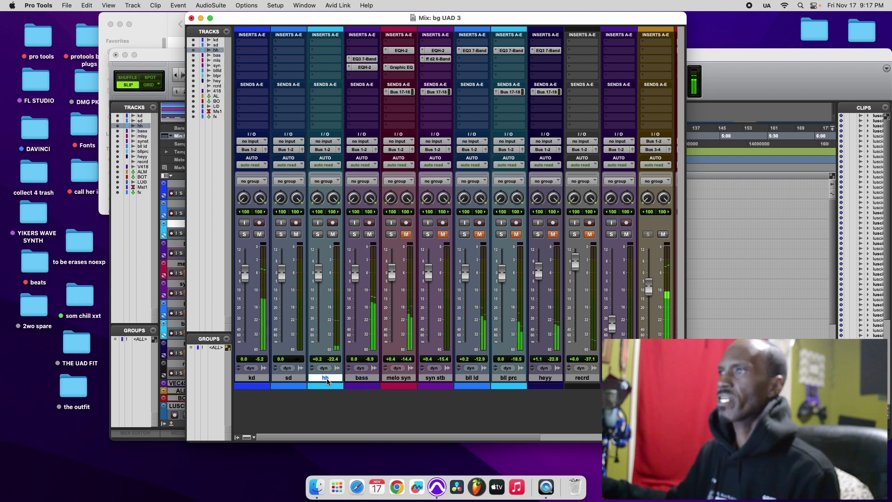
pyautogui.click(258, 379)
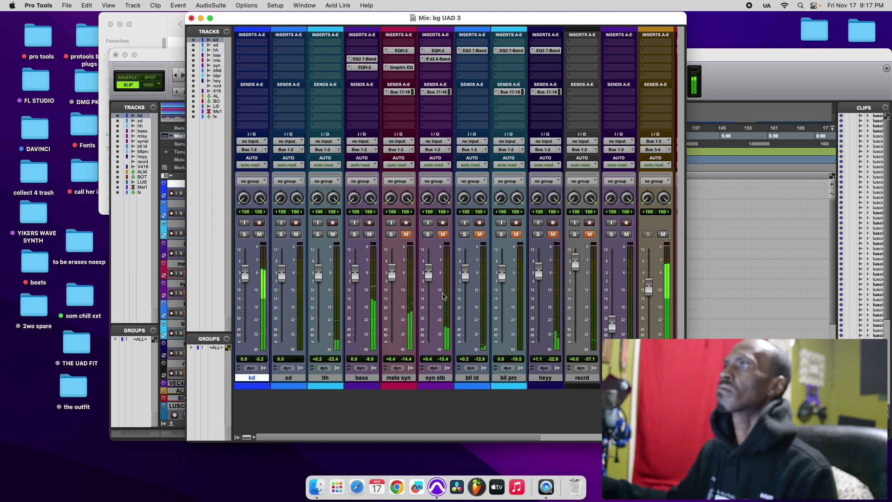
# - Bypass the bass track's EQ3 7-Band and Pultec EQH-2 plug-ins and re-enable them to compare the sound
pyautogui.click(365, 60)
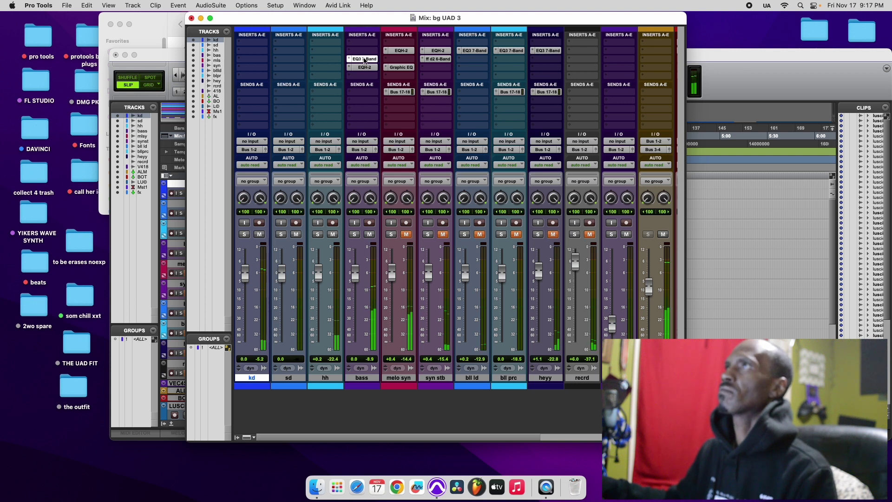
pyautogui.moveTo(389, 34); pyautogui.dragTo(483, 36)
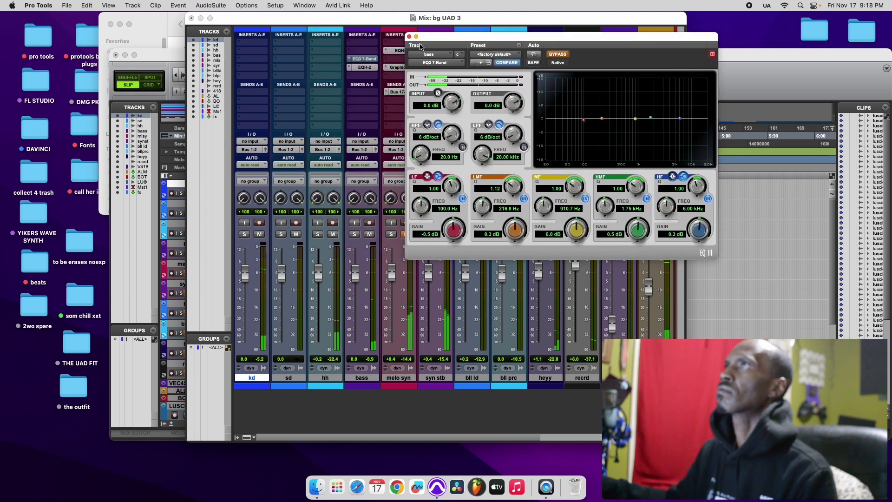
pyautogui.click(365, 67)
pyautogui.click(555, 56)
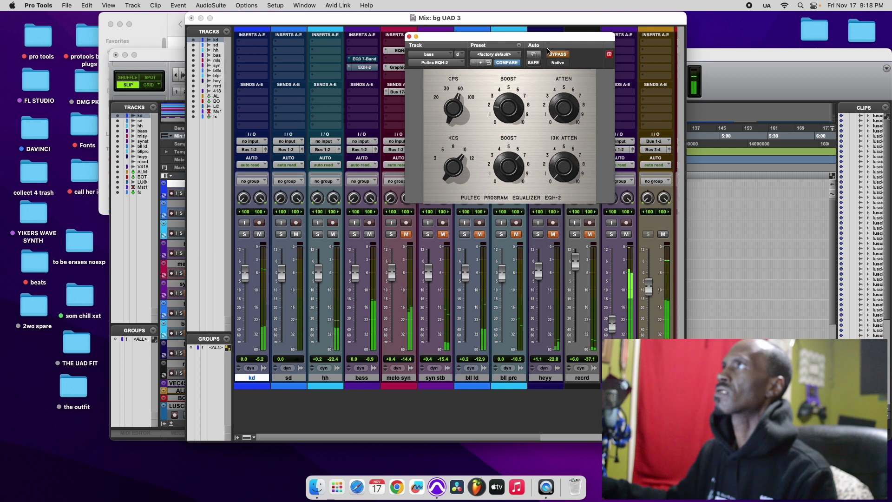
pyautogui.moveTo(479, 36); pyautogui.dragTo(557, 38)
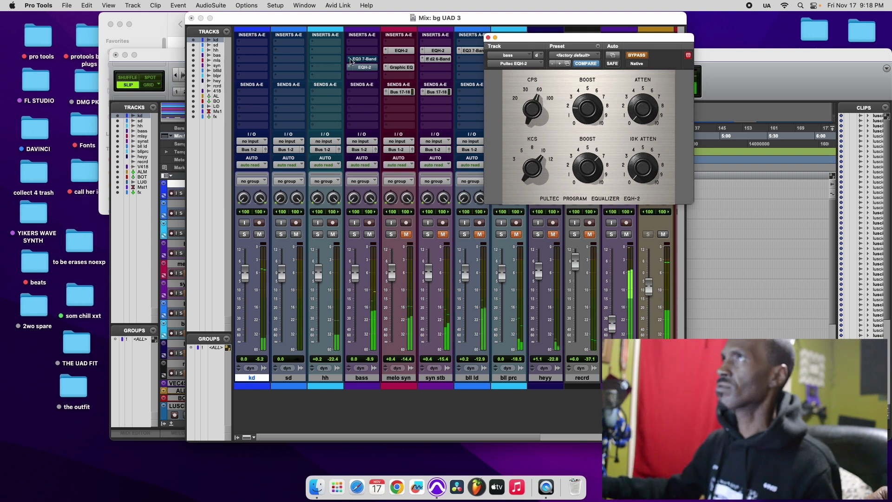
pyautogui.click(637, 57)
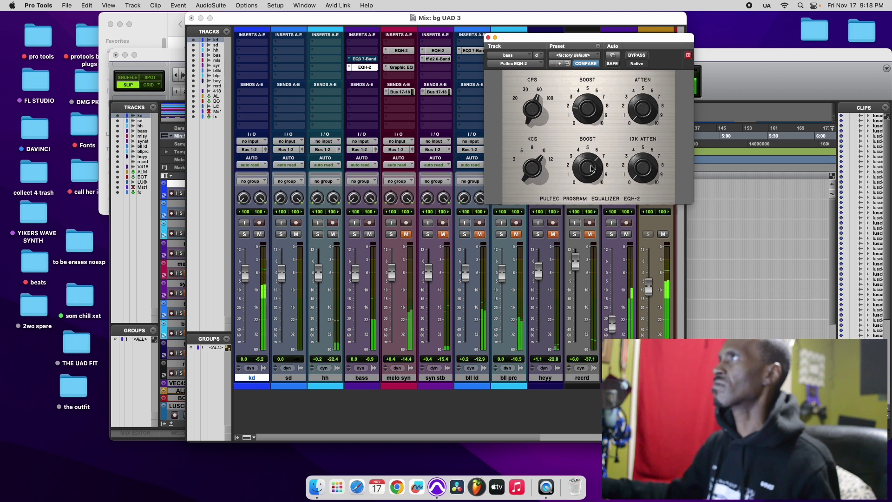
pyautogui.click(370, 59)
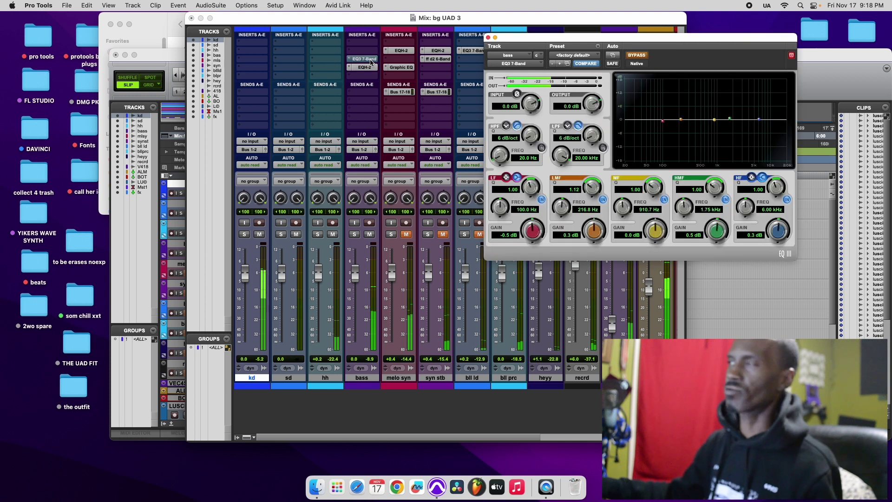
pyautogui.click(638, 56)
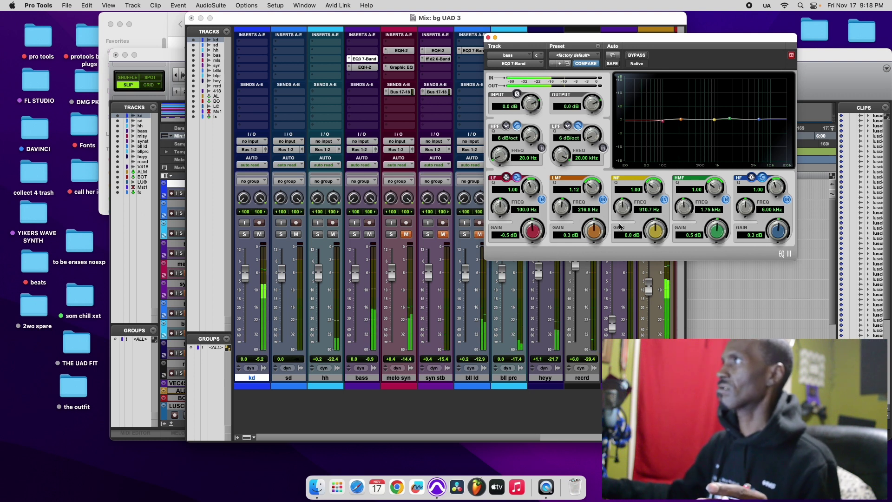
# - Toggle the LMF band of the bass EQ3 off and on, set its frequency to 213.3 Hz, and close the plug-in
pyautogui.click(602, 200)
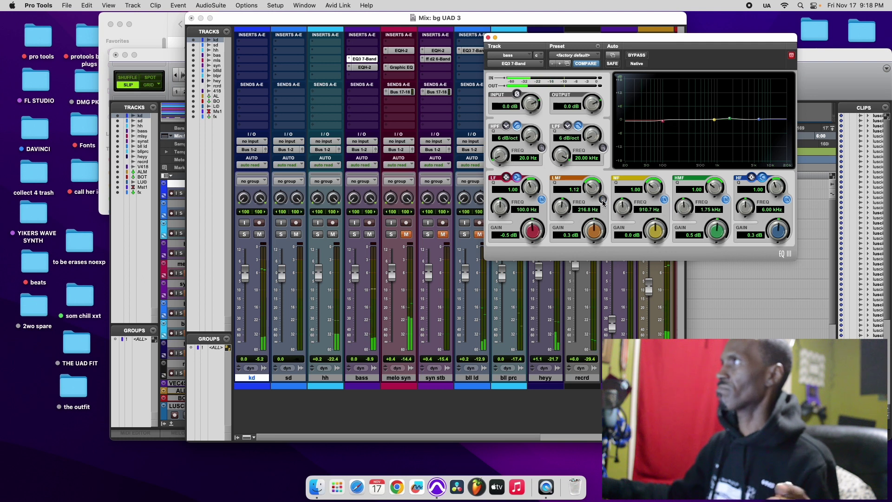
pyautogui.click(603, 200)
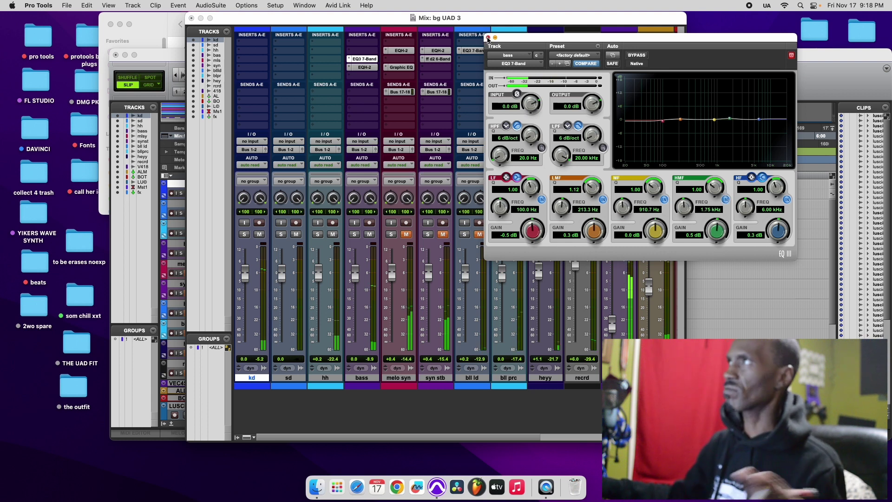
pyautogui.click(488, 38)
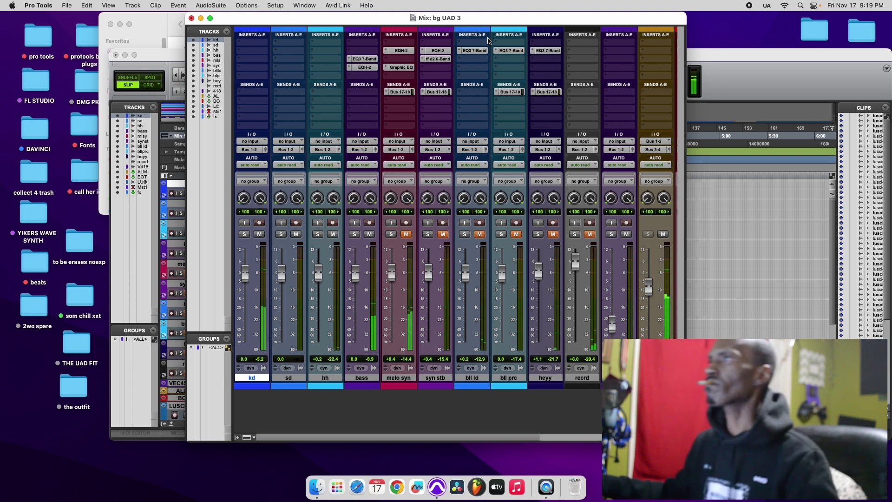
# - Unmute melo syn and syn stb while checking their Graphic EQ and ff d2 6-Band plug-in settings
pyautogui.click(399, 67)
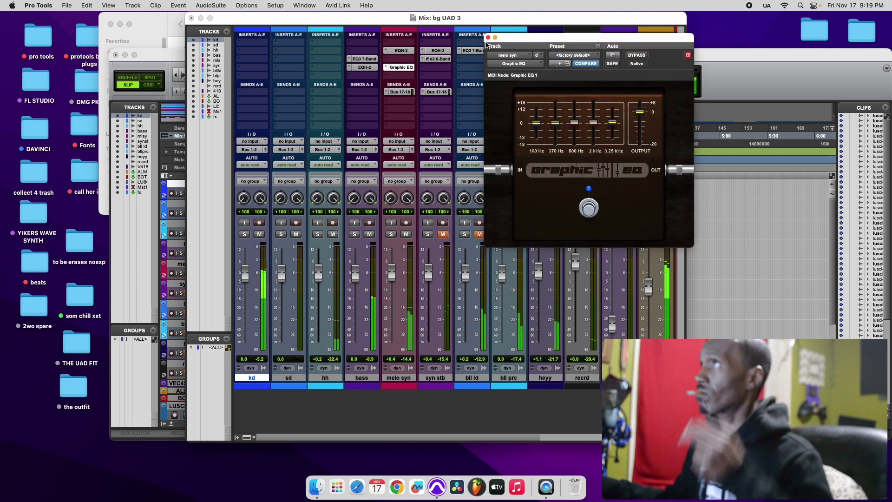
pyautogui.click(488, 38)
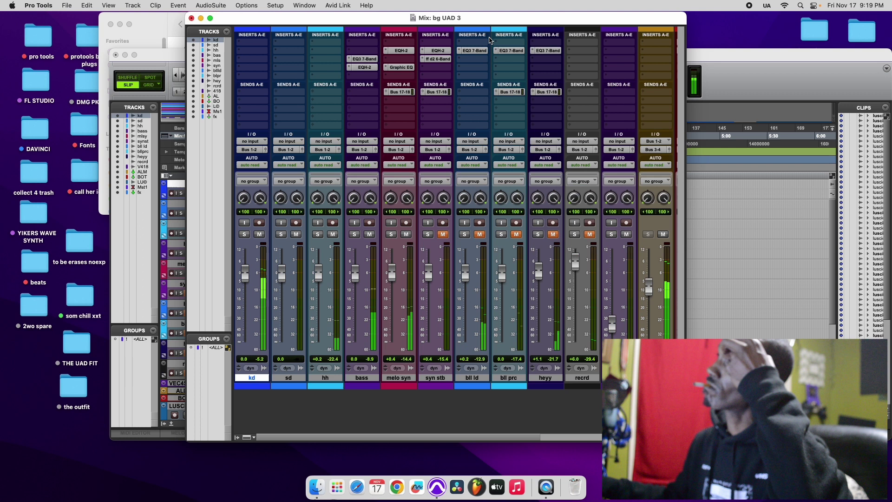
pyautogui.click(437, 59)
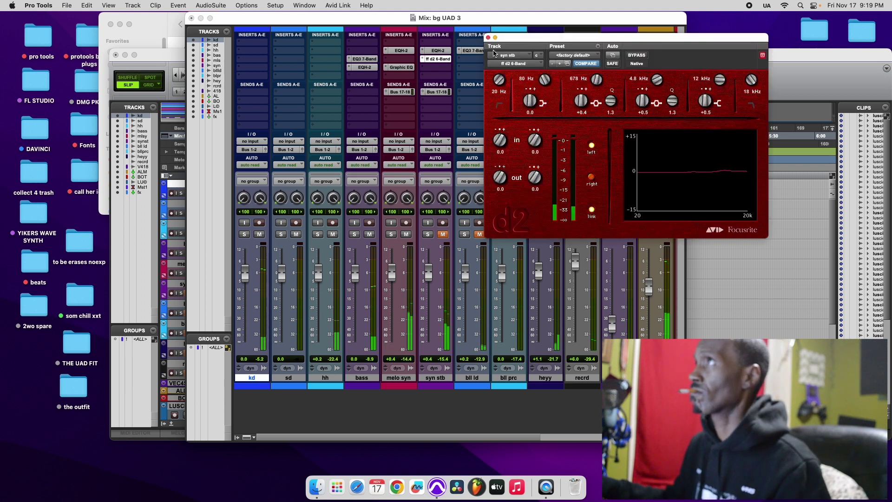
pyautogui.click(489, 37)
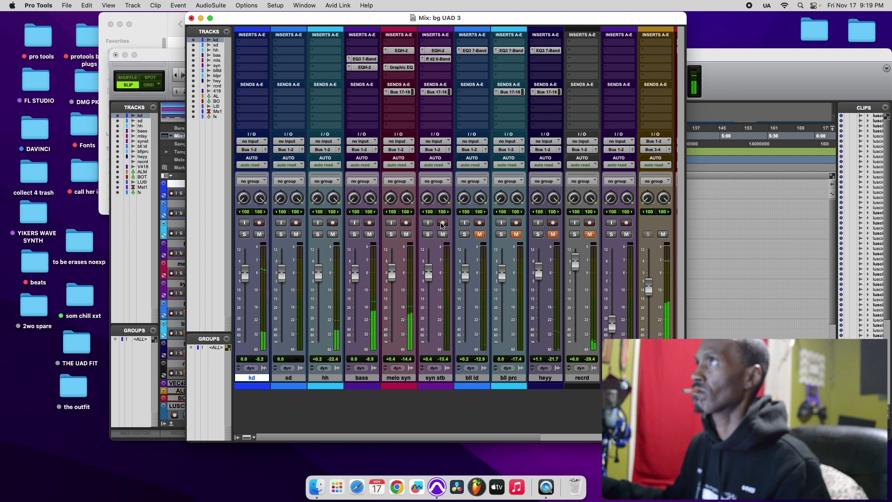
# - Unmute the bll ld, bll prc, heyy and recrd tracks
pyautogui.click(480, 234)
pyautogui.click(516, 234)
pyautogui.click(552, 235)
pyautogui.click(589, 234)
# - Play the full mix briefly and open the Oxide tape recorder plug-in on the BOTH track
pyautogui.hscroll(5, 590, 242)
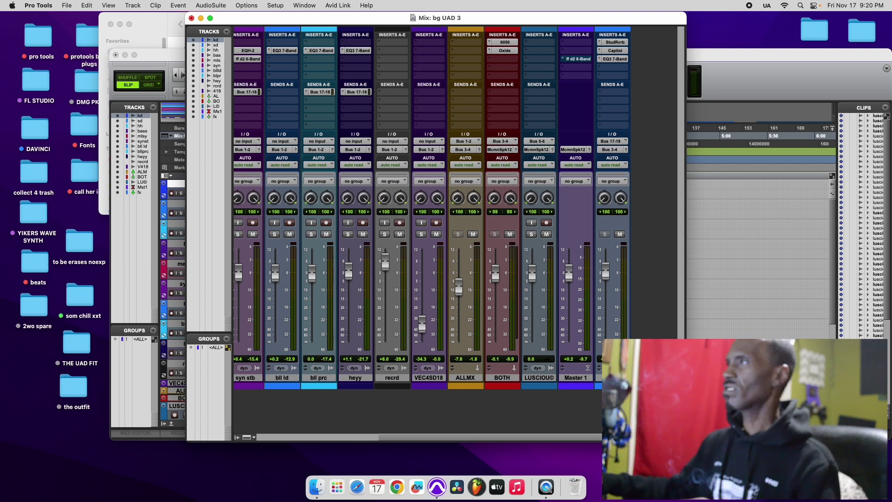
pyautogui.press('space')
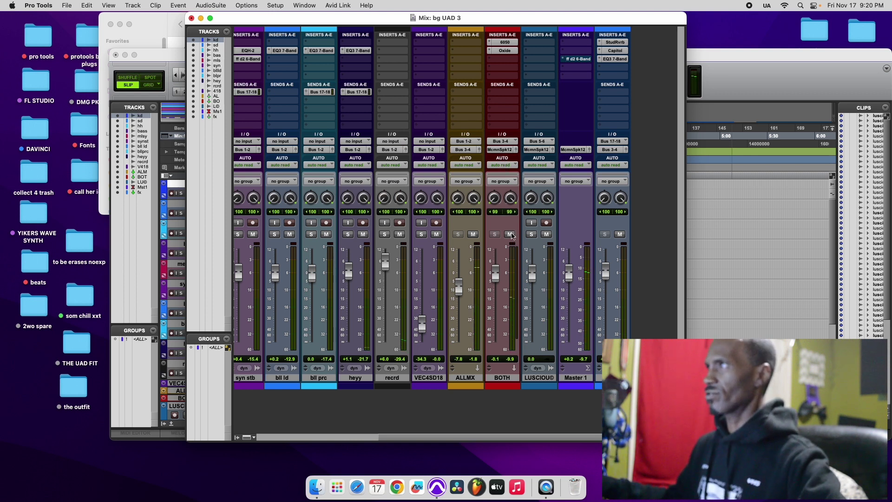
pyautogui.click(503, 51)
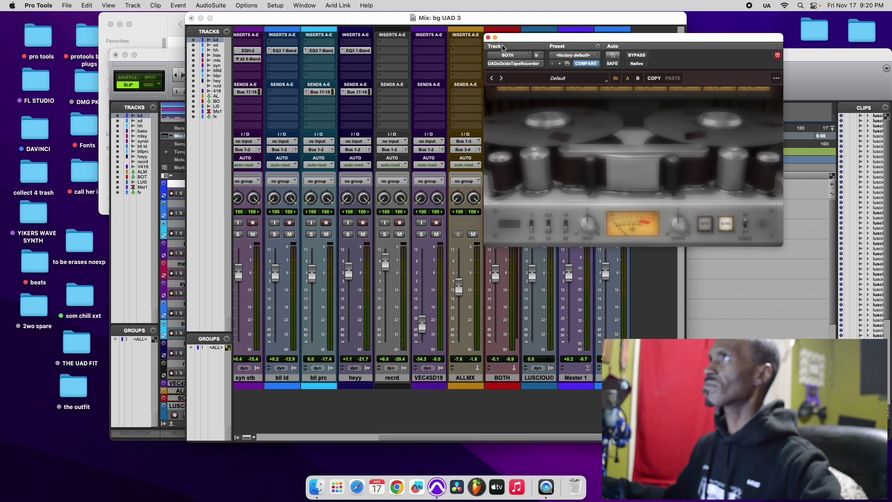
# - Select every track from kd through VEC4SD18 in the mixer
pyautogui.hscroll(-10, 598, 379)
pyautogui.moveTo(498, 437); pyautogui.dragTo(434, 442)
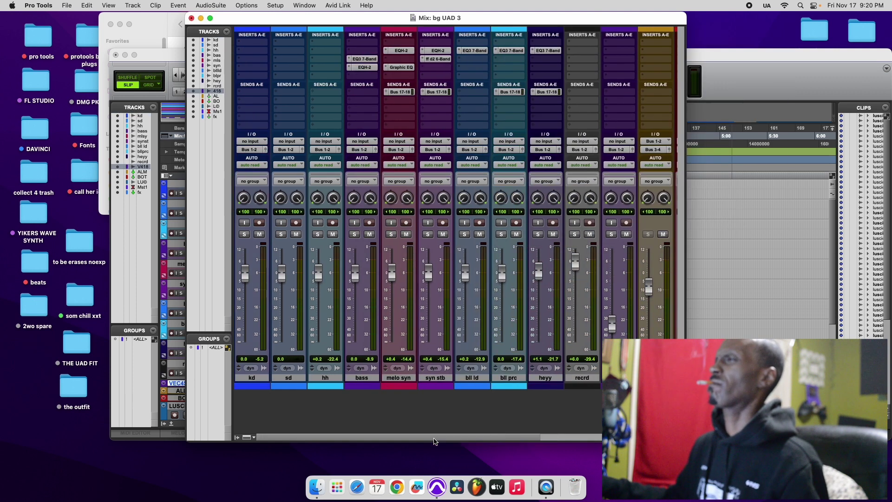
pyautogui.keyDown('shift'); pyautogui.click(250, 378); pyautogui.keyUp('shift')
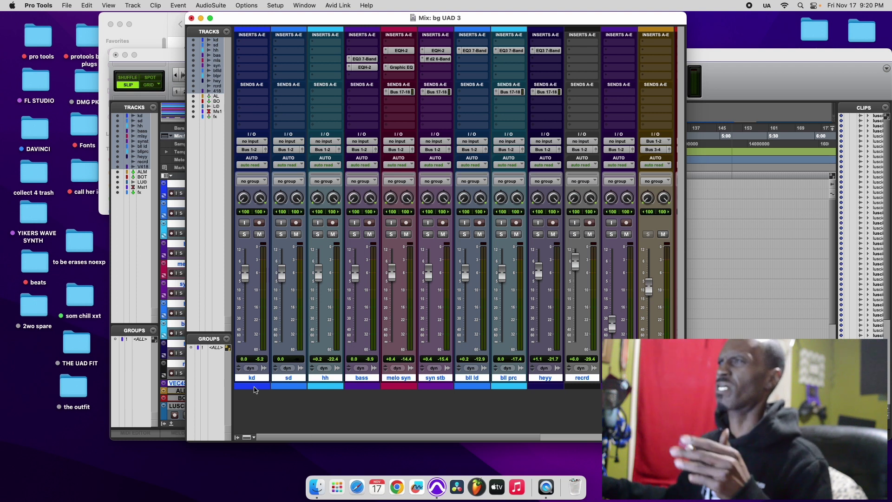
pyautogui.moveTo(279, 440); pyautogui.dragTo(365, 447)
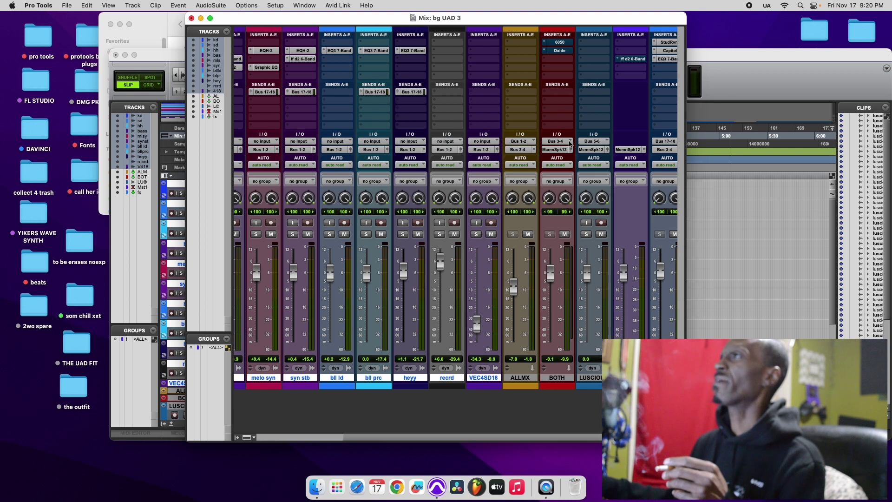
# - Select the ALLMX track, open its naming dialog, and confirm it with the name ALLMX
pyautogui.keyDown('shift'); pyautogui.click(525, 378); pyautogui.keyUp('shift')
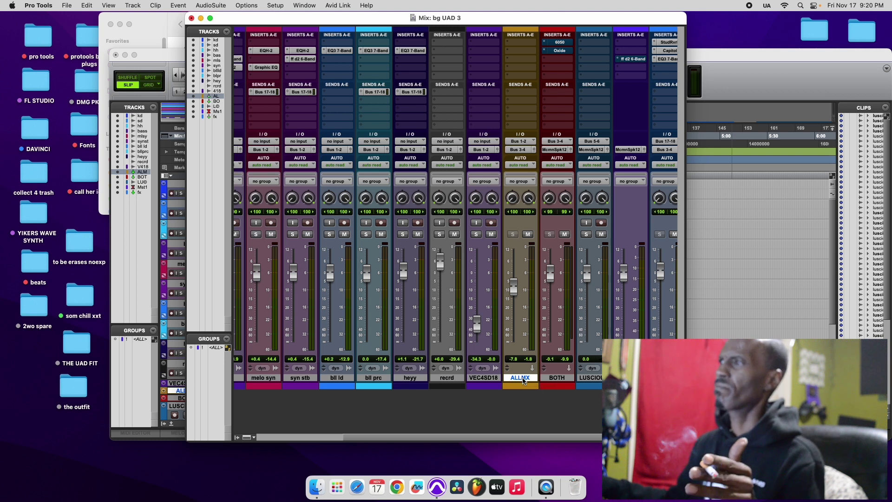
pyautogui.doubleClick(523, 378)
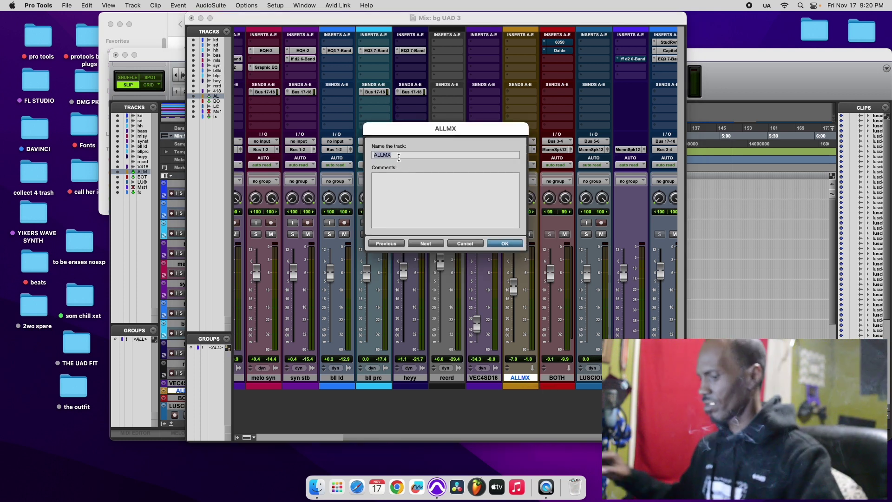
pyautogui.click(399, 158)
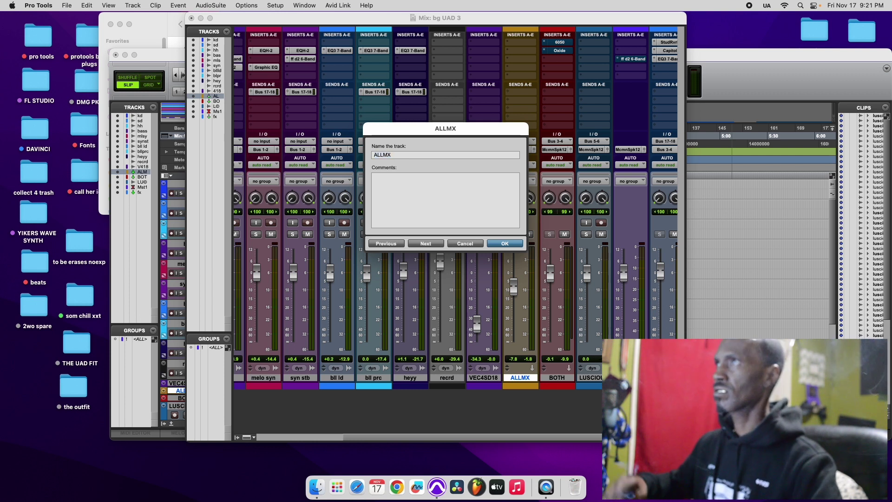
pyautogui.click(505, 243)
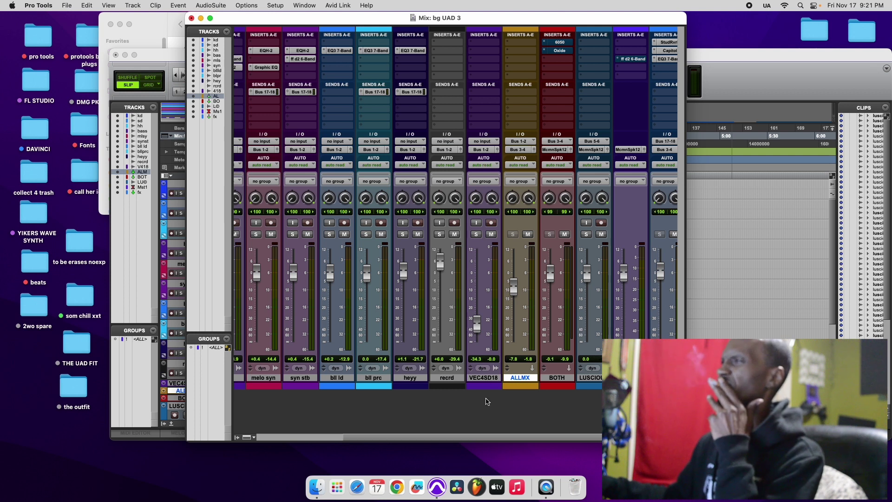
# - Select every track from kd through VEC4SD18 and choose Bus 1-2 (Stereo) as the output path of the kd track
pyautogui.hscroll(-4, 481, 440)
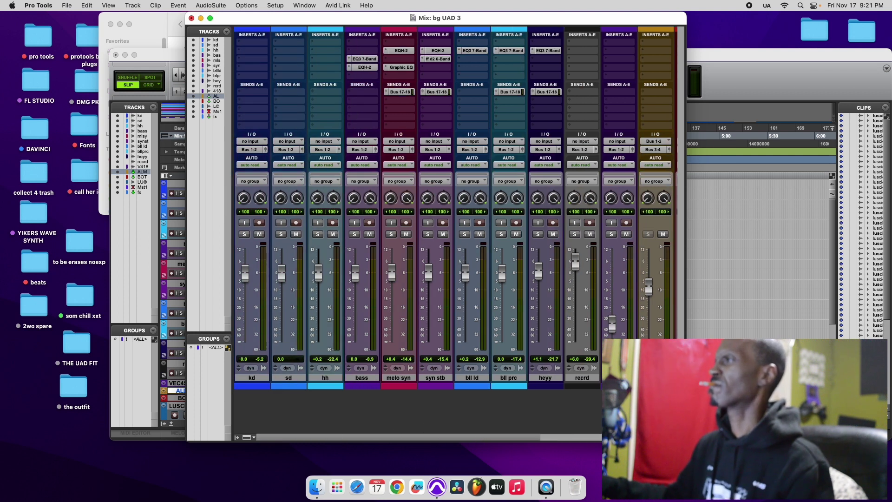
pyautogui.click(177, 383)
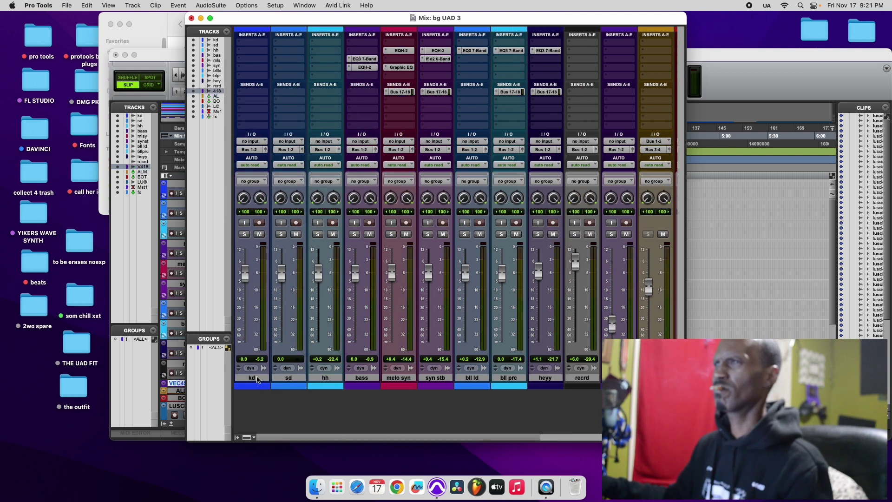
pyautogui.keyDown('shift'); pyautogui.click(257, 379); pyautogui.keyUp('shift')
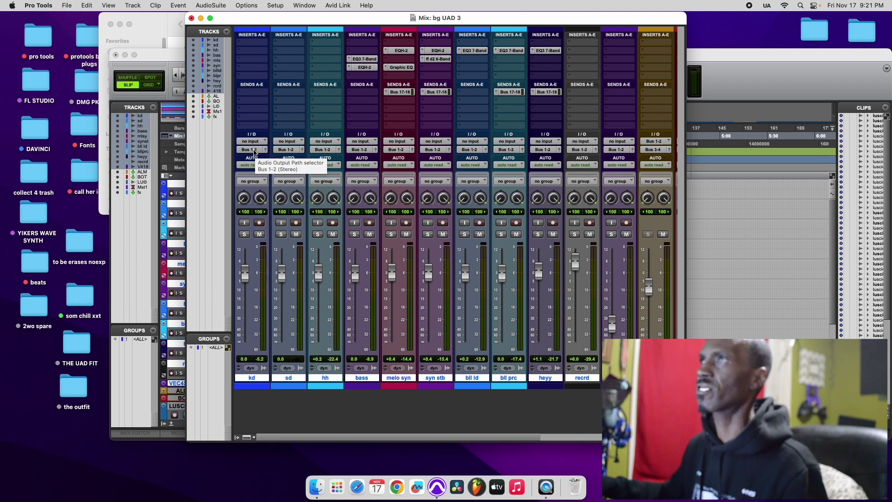
pyautogui.click(253, 150)
pyautogui.moveTo(256, 159)
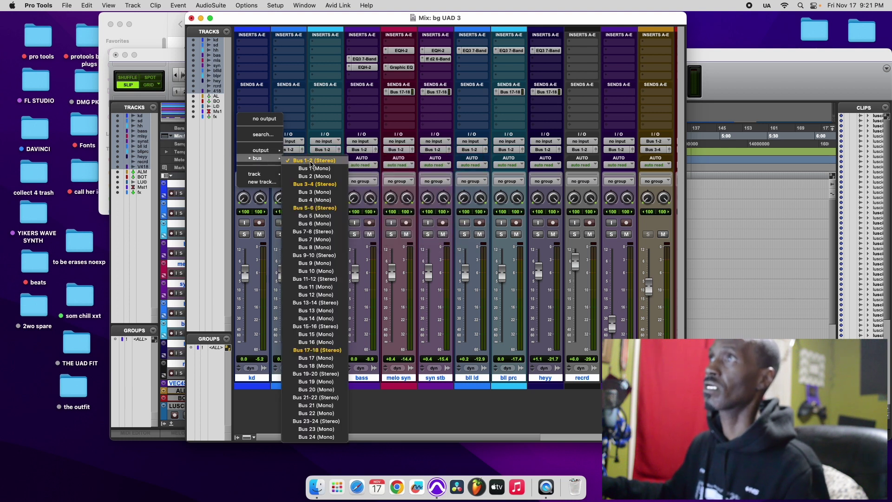
pyautogui.click(315, 161)
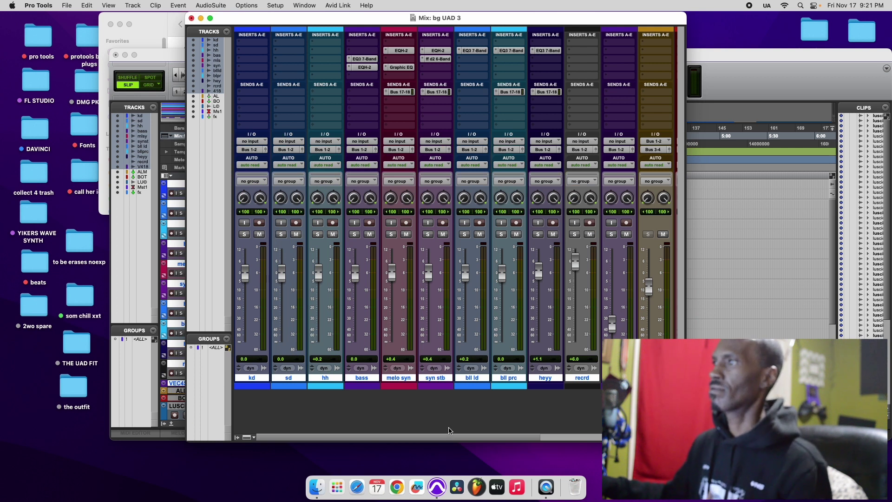
# - Select the ALLMX track and toggle its mute on and off to check how it affects playback
pyautogui.moveTo(445, 441); pyautogui.dragTo(557, 456)
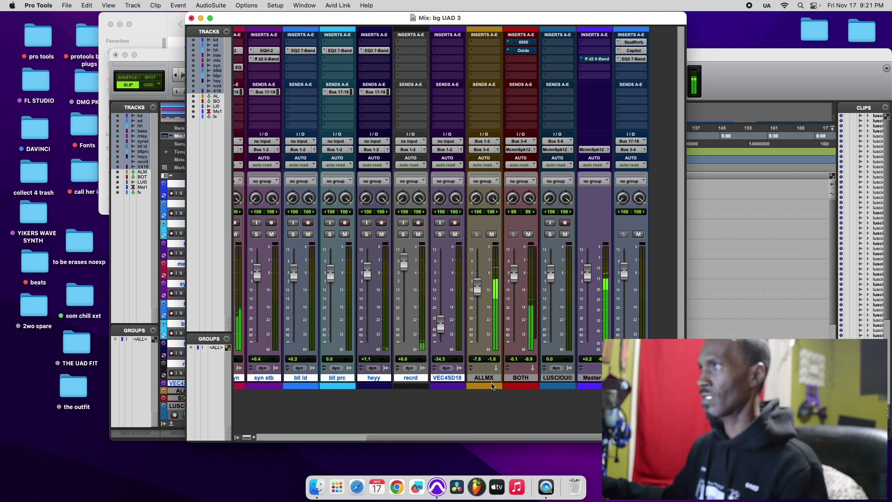
pyautogui.click(484, 378)
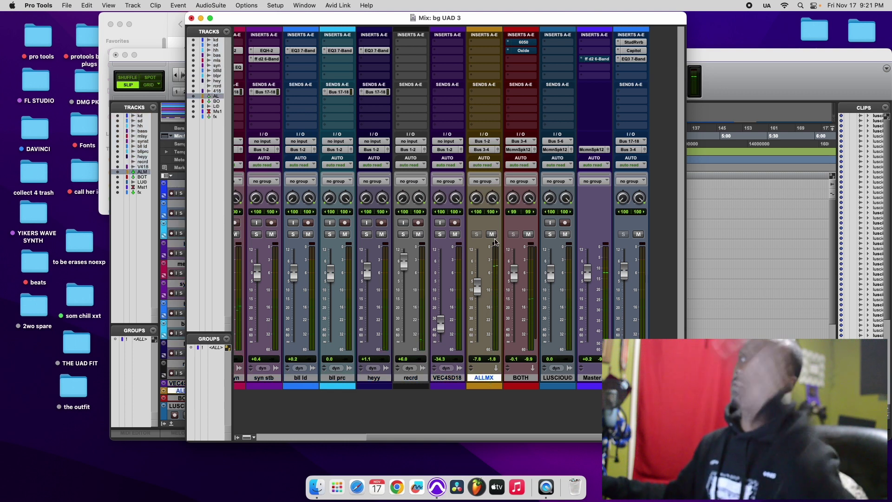
pyautogui.click(492, 235)
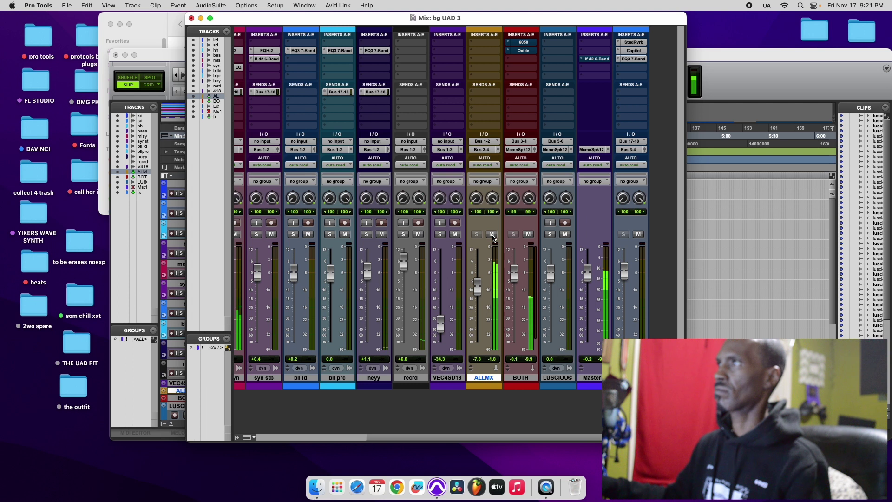
pyautogui.click(492, 234)
# - Highlight the syn stb, bll ld, heyy, recrd and VEC4SD18 tracks one after another in the mixer
pyautogui.moveTo(471, 438); pyautogui.dragTo(268, 408)
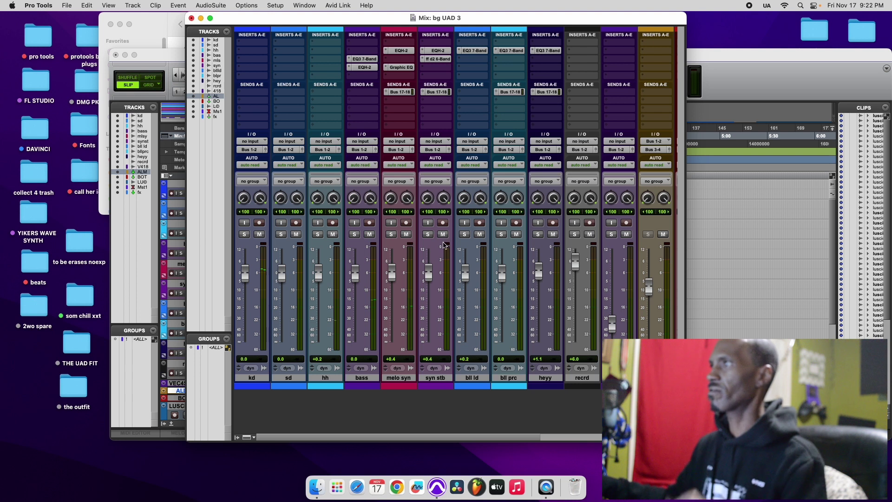
pyautogui.click(448, 378)
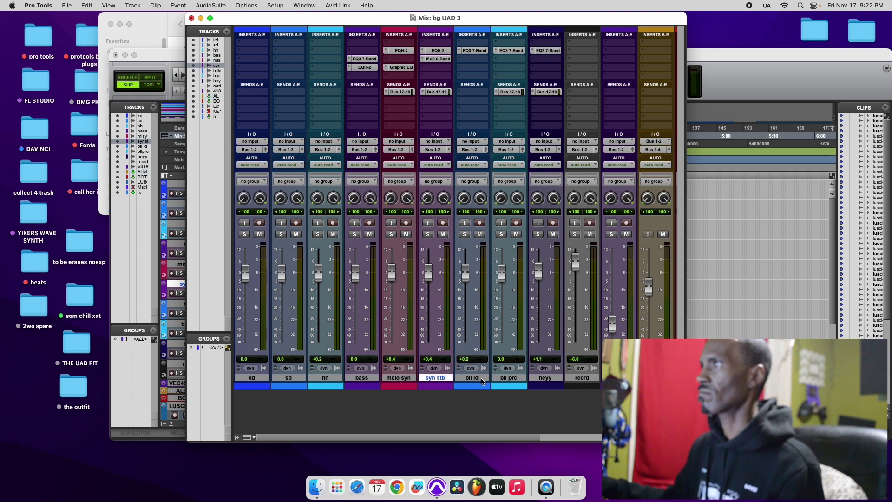
pyautogui.click(481, 381)
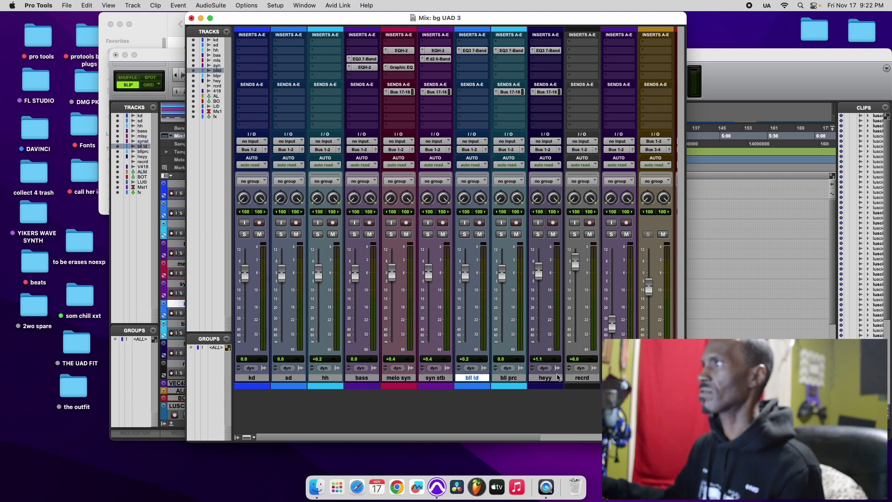
pyautogui.click(559, 378)
pyautogui.hscroll(3, 523, 439)
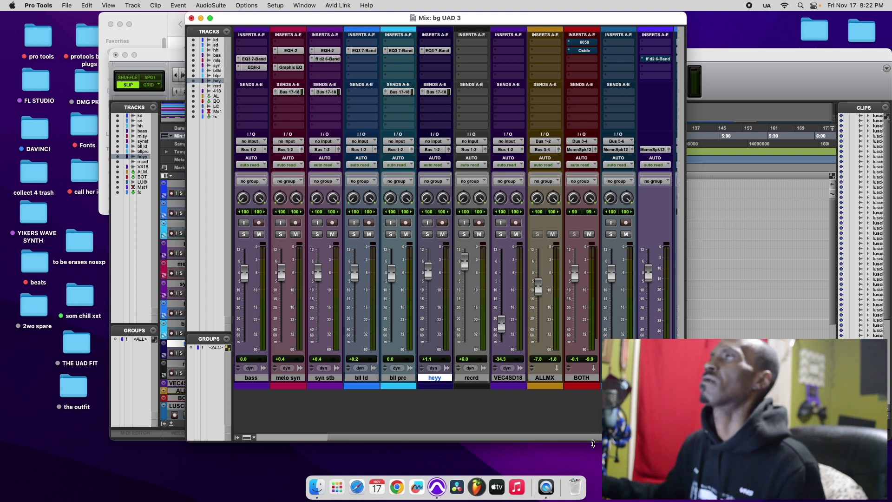
pyautogui.click(477, 377)
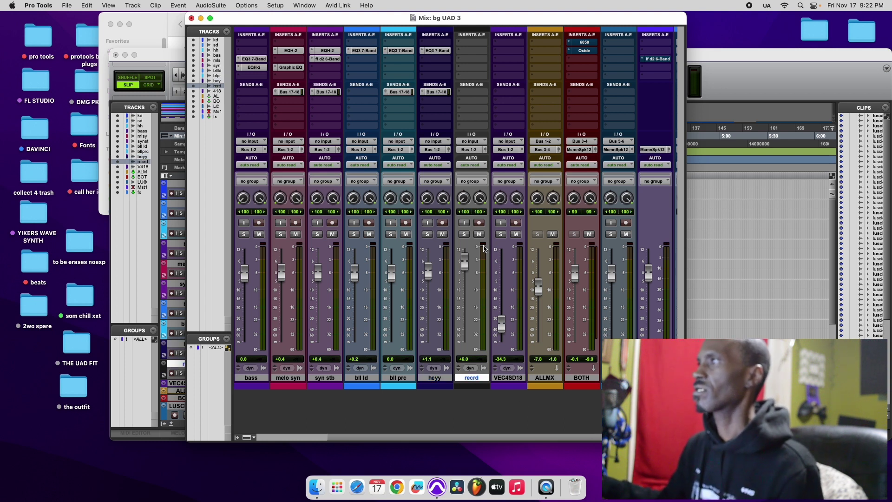
pyautogui.hscroll(5, 508, 439)
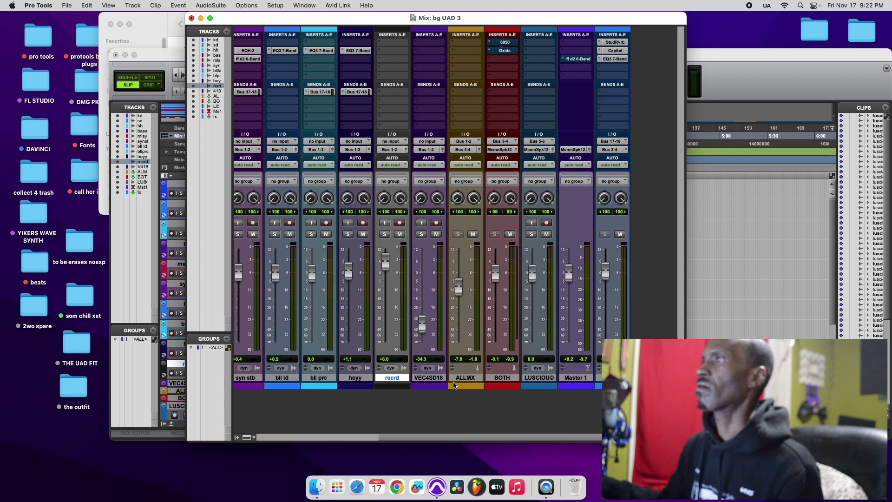
pyautogui.click(428, 378)
# - Play the song briefly from about 1:03 in the Edit window and bring the Mix window back to the front
pyautogui.click(713, 65)
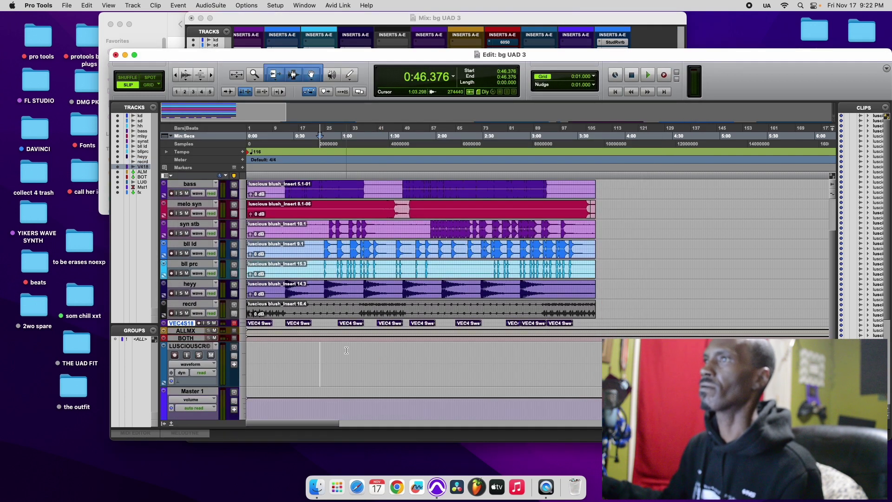
pyautogui.click(346, 350)
pyautogui.press('space')
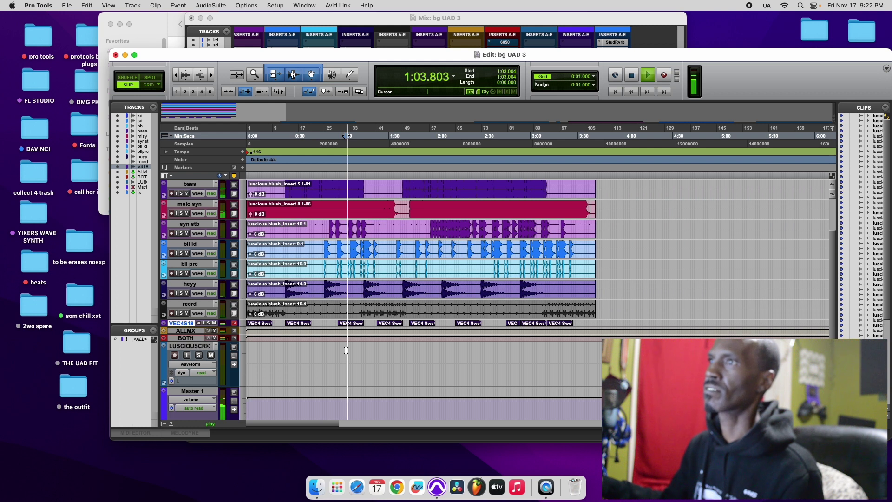
pyautogui.press('space')
pyautogui.click(357, 17)
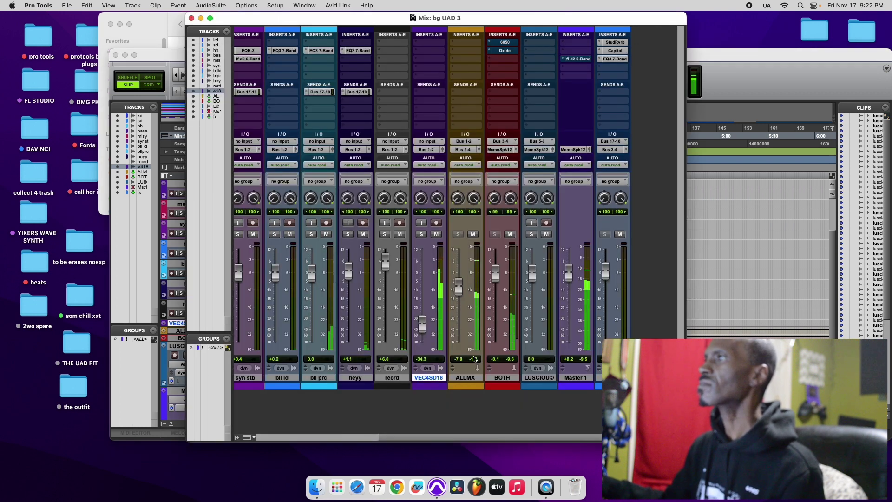
# - Highlight the ALLMX track, the BOTH track, and ALLMX again to show how they are connected
pyautogui.click(466, 378)
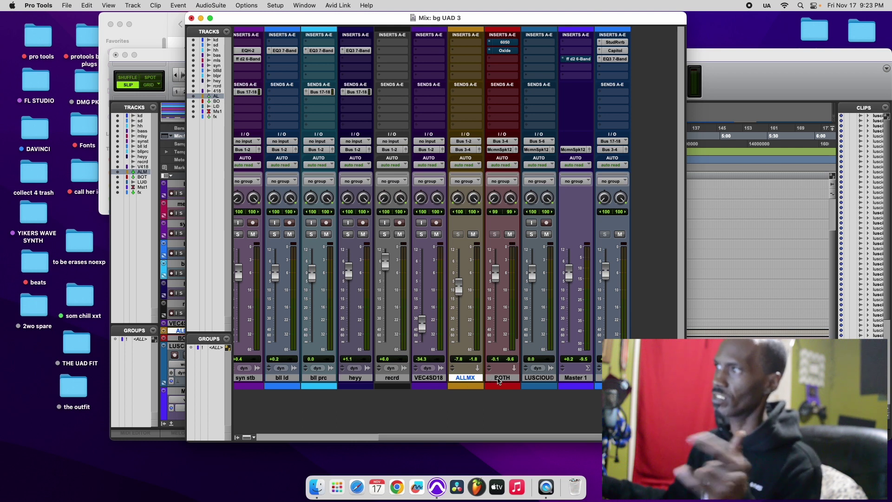
pyautogui.click(499, 378)
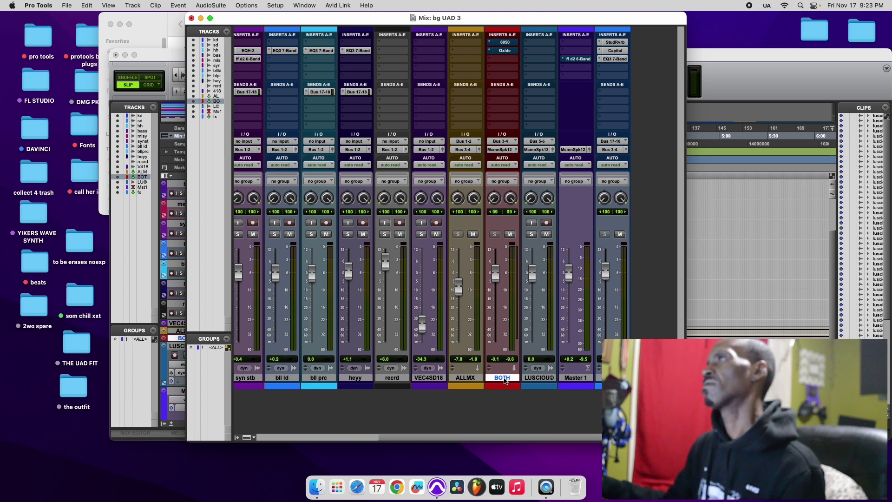
pyautogui.click(471, 378)
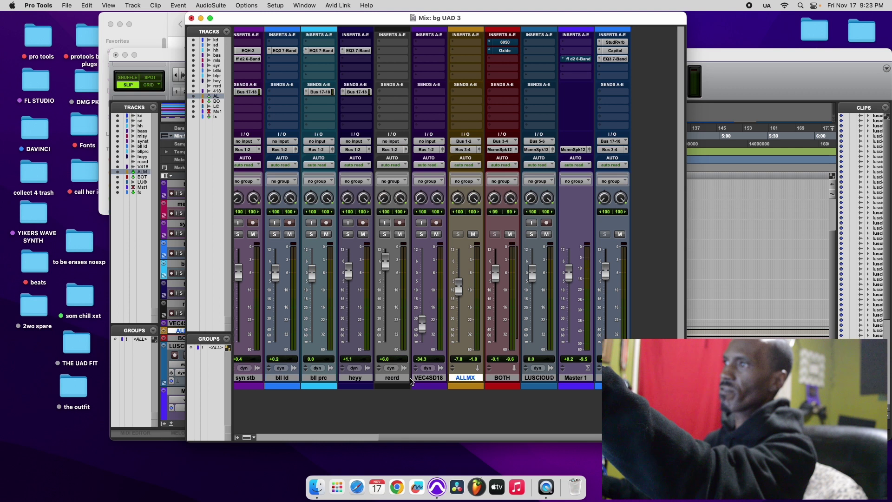
pyautogui.click(467, 379)
pyautogui.click(467, 378)
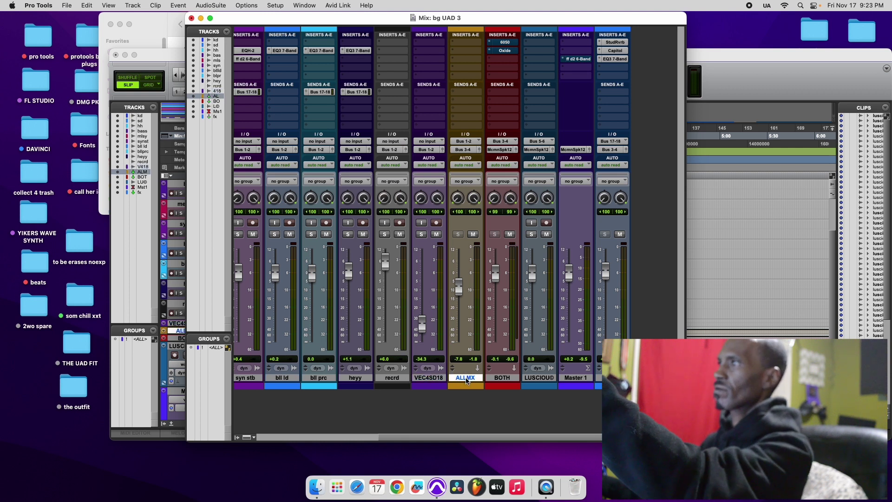
# - Select the fx return track that receives Bus 17-18 and toggle the mute on ALLMX while the mix plays
pyautogui.click(614, 377)
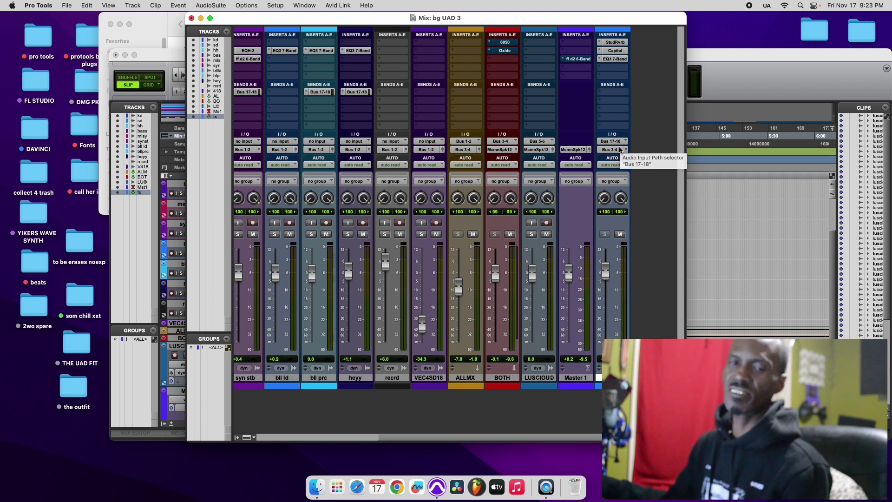
pyautogui.press('space')
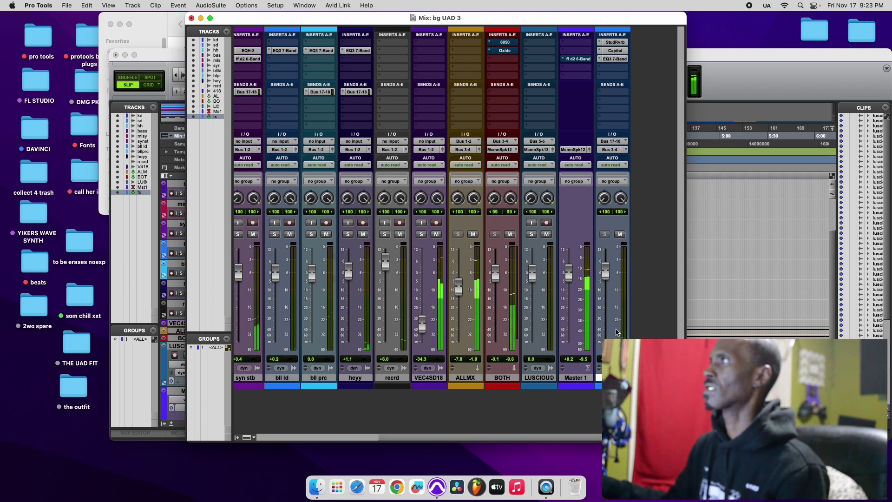
pyautogui.click(473, 234)
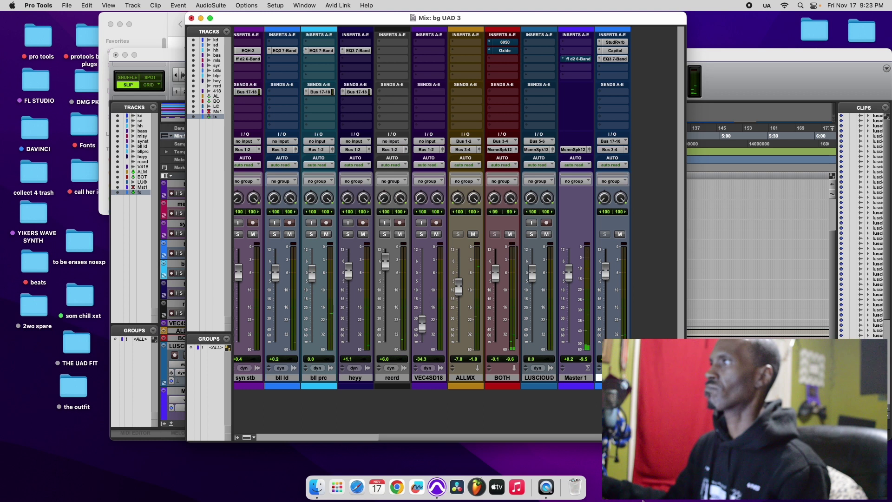
# - Insert the multichannel AIR Reverb (stereo) in the empty insert slot below Graphic EQ on the melo syn track
pyautogui.hscroll(-1, 404, 210)
pyautogui.hscroll(-10, 300, 422)
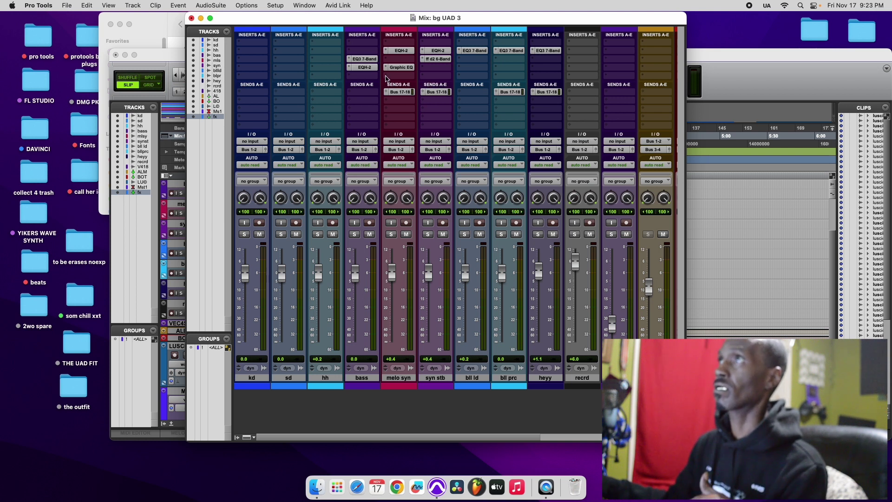
pyautogui.click(387, 76)
pyautogui.moveTo(453, 76)
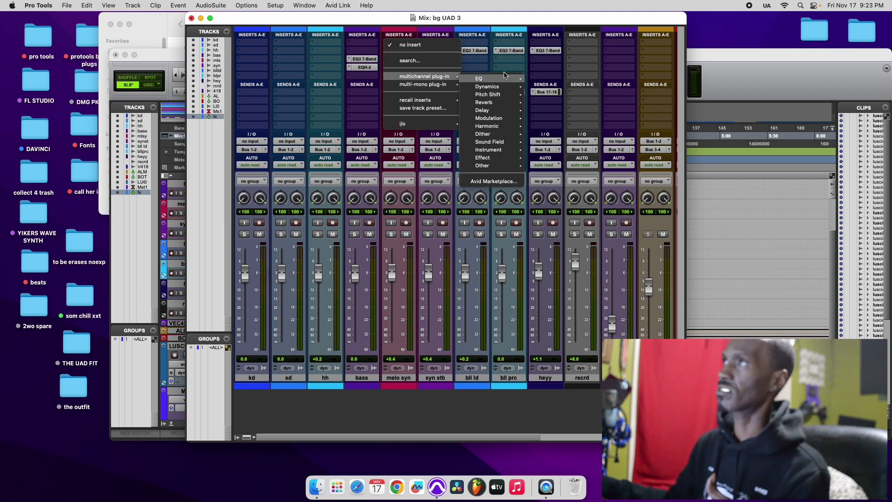
pyautogui.moveTo(499, 102)
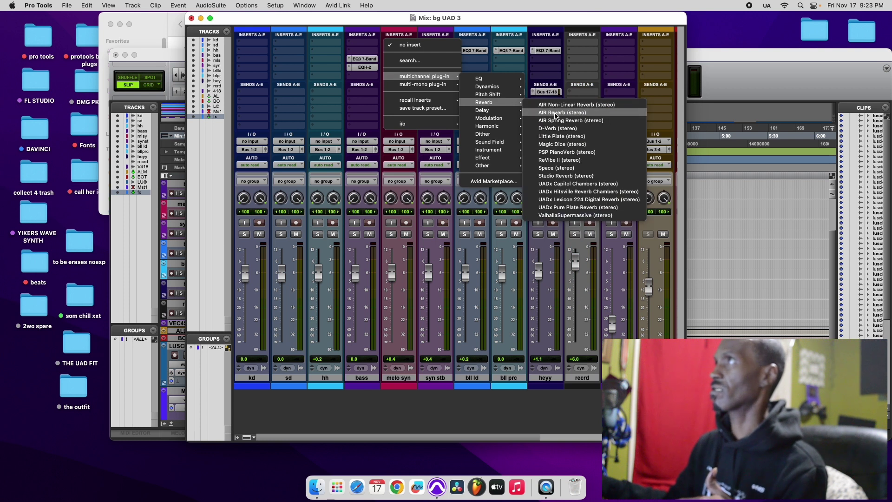
pyautogui.click(555, 113)
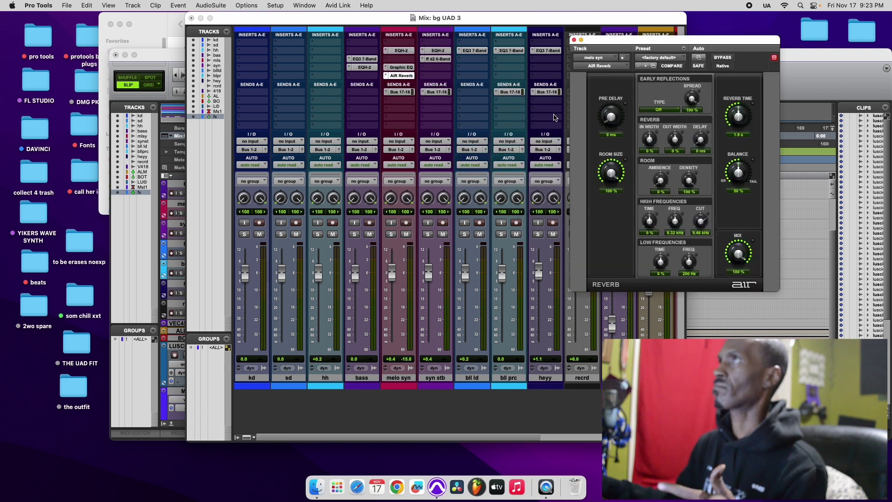
# - Turn the AIR Reverb's mix all the way down during playback and remove the plug-in from the melo syn track
pyautogui.press('space')
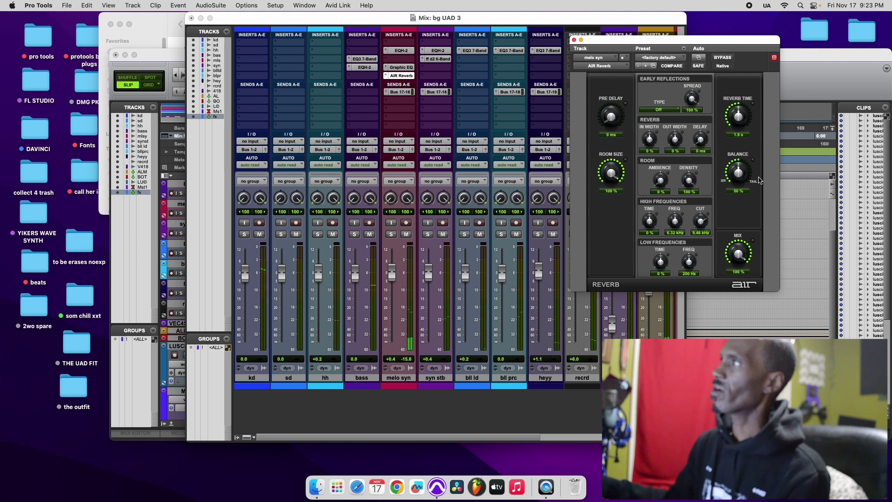
pyautogui.moveTo(739, 252); pyautogui.dragTo(739, 316)
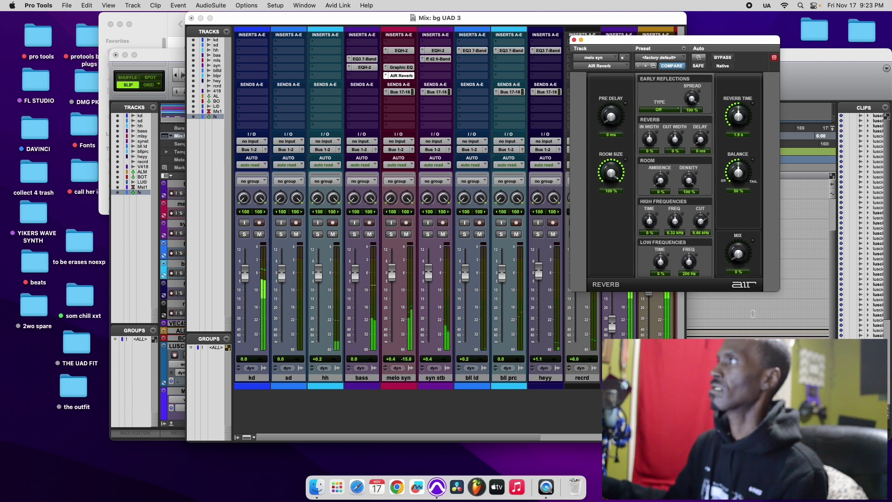
pyautogui.click(574, 40)
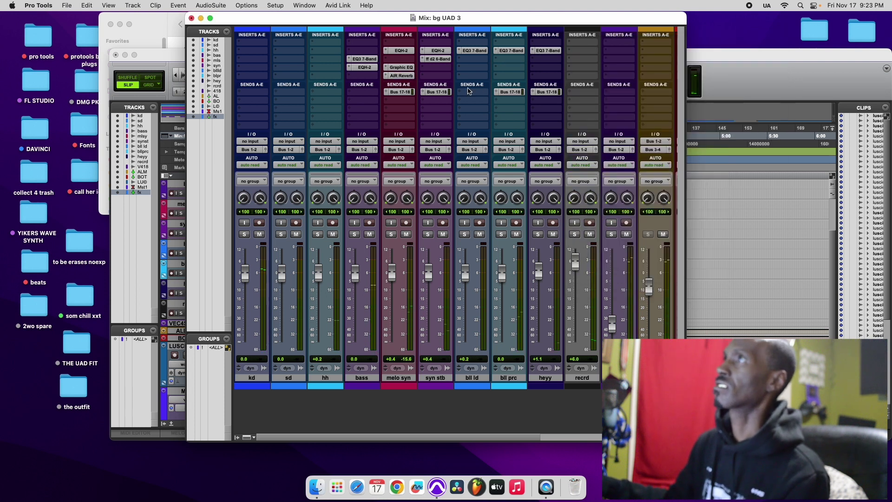
pyautogui.click(412, 42)
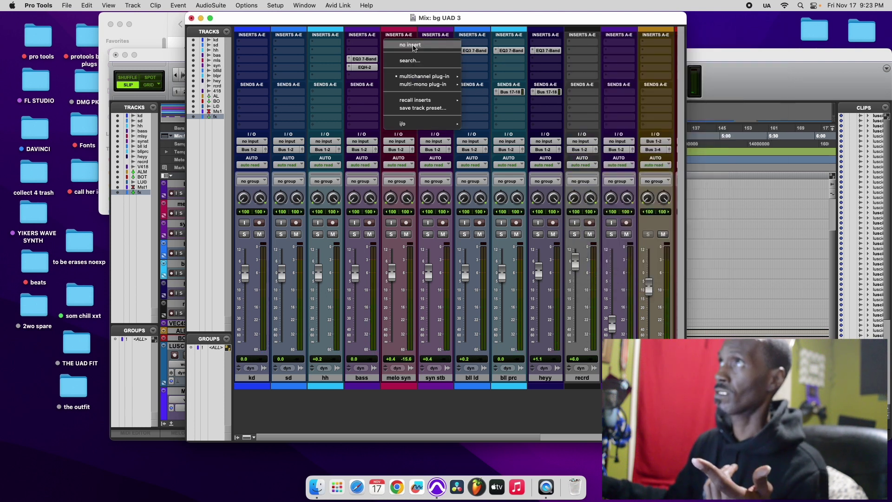
pyautogui.click(413, 45)
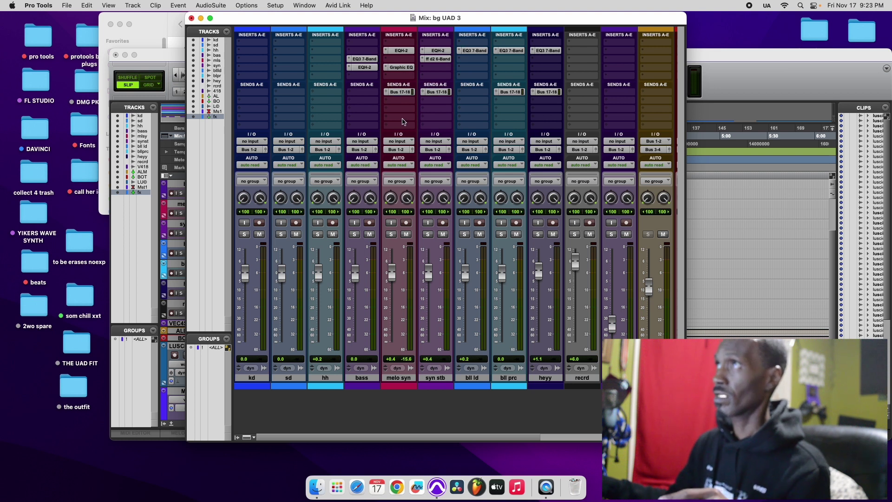
# - Add a second send on the melo syn track, routed to Bus 9-10 (Stereo)
pyautogui.click(389, 100)
pyautogui.moveTo(409, 112)
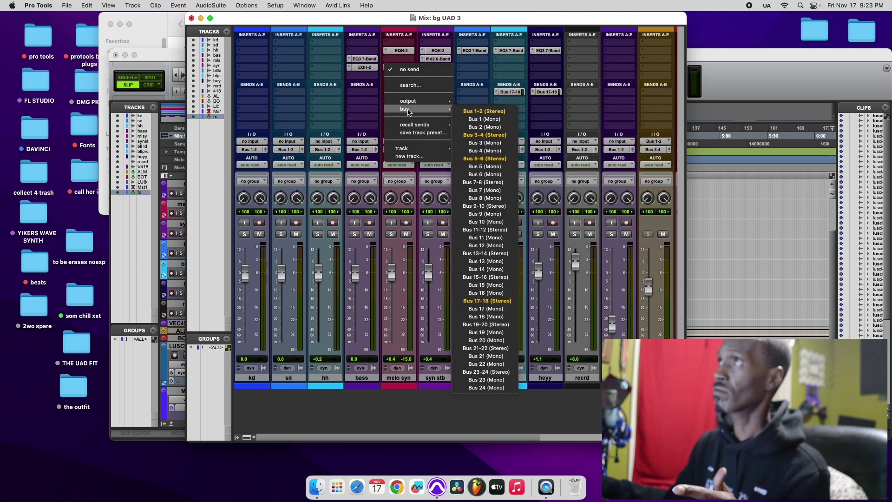
pyautogui.click(488, 207)
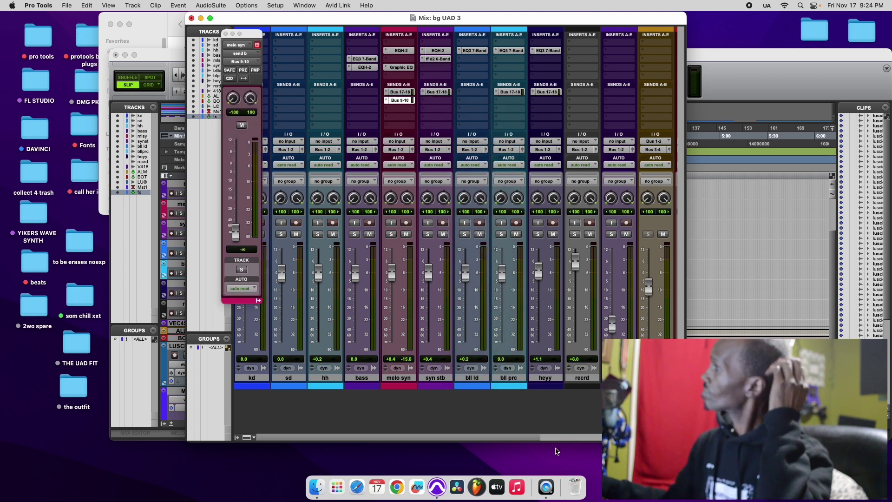
# - Create one new stereo Aux Input track after the fx track
pyautogui.hscroll(5, 524, 438)
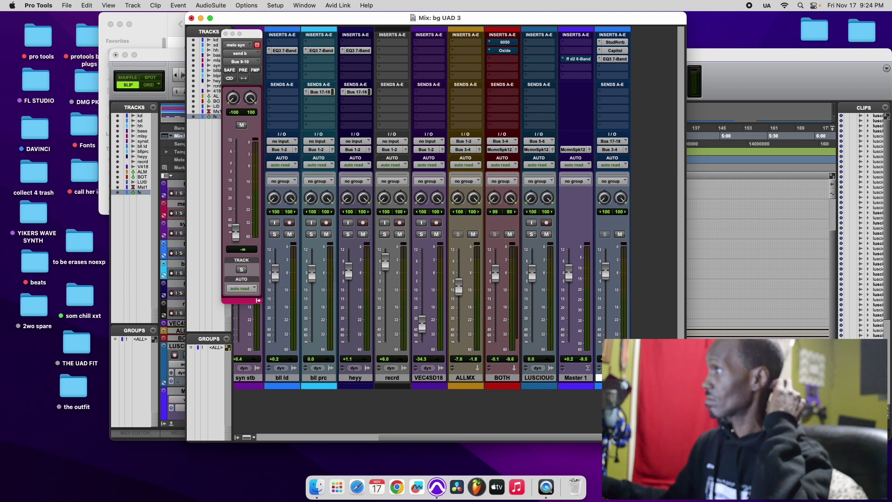
pyautogui.rightClick(621, 378)
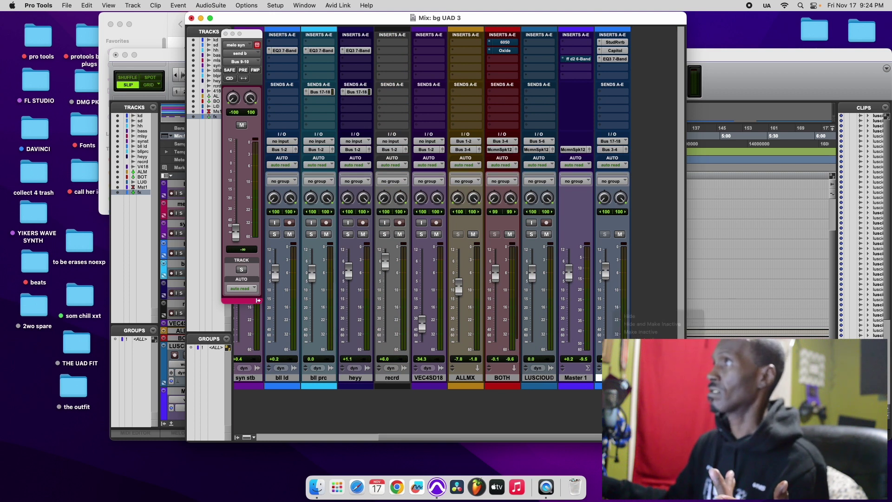
pyautogui.click(639, 395)
pyautogui.click(370, 173)
pyautogui.click(336, 181)
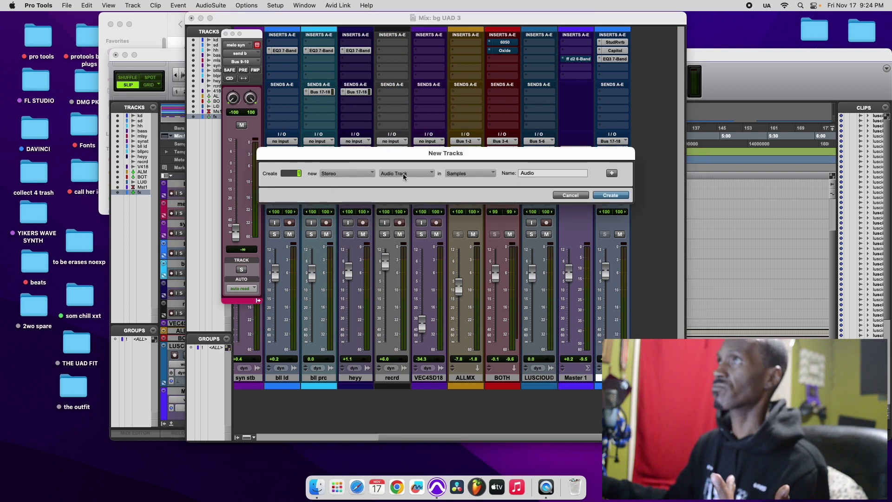
pyautogui.click(428, 173)
pyautogui.click(418, 184)
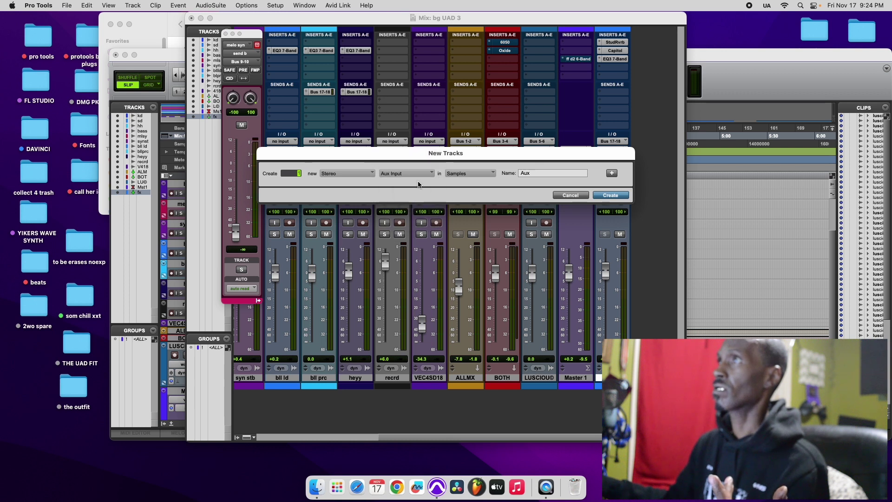
pyautogui.click(612, 195)
# - Set the input of the new aux track to Bus 9-10 (Stereo)
pyautogui.click(662, 142)
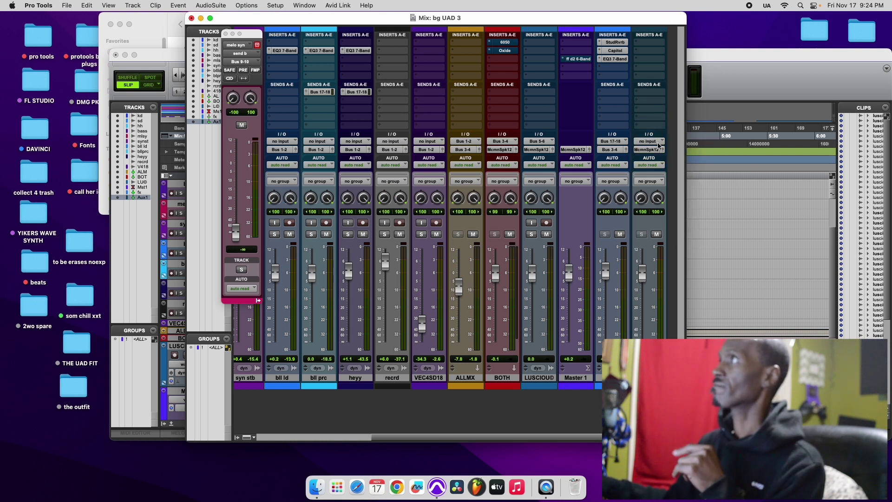
pyautogui.moveTo(657, 150)
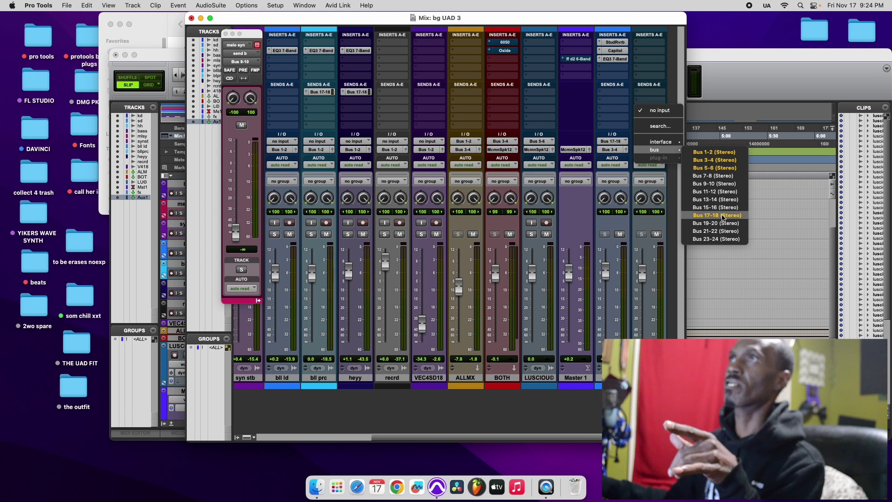
pyautogui.click(715, 184)
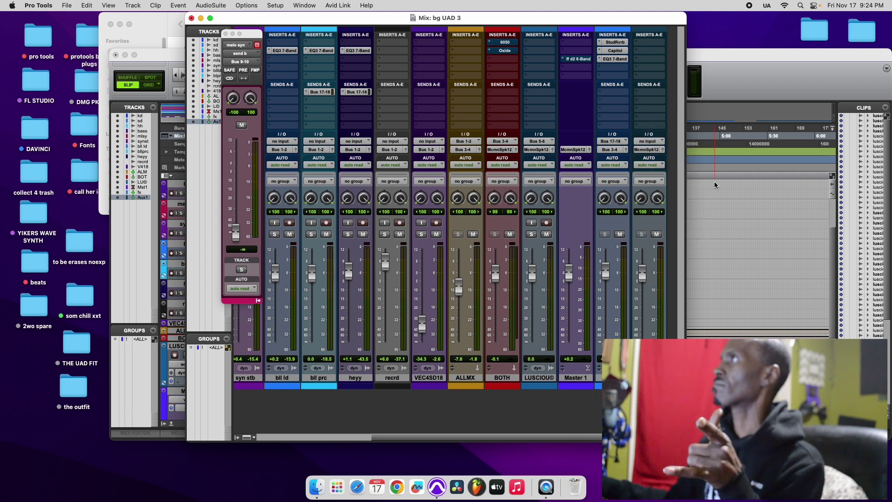
# - Insert the multichannel ReVibe II (stereo) reverb on the new aux track and close its plug-in window
pyautogui.click(637, 61)
pyautogui.moveTo(674, 60)
pyautogui.moveTo(735, 85)
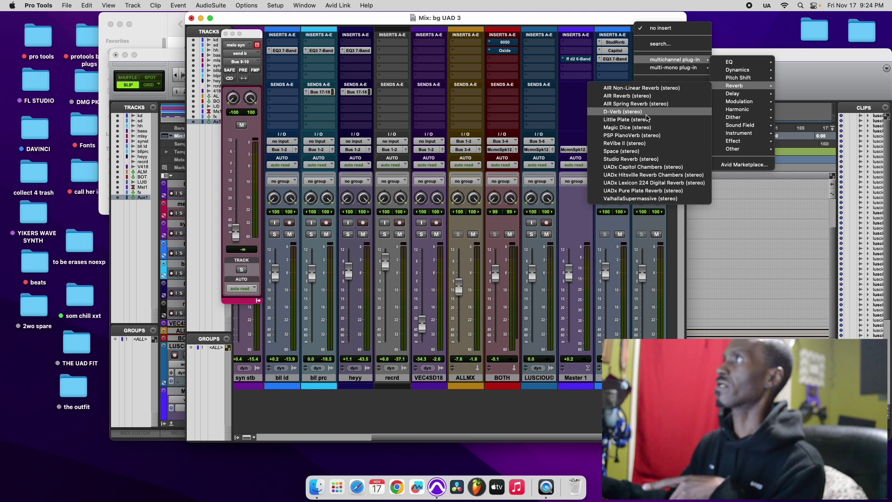
pyautogui.click(645, 143)
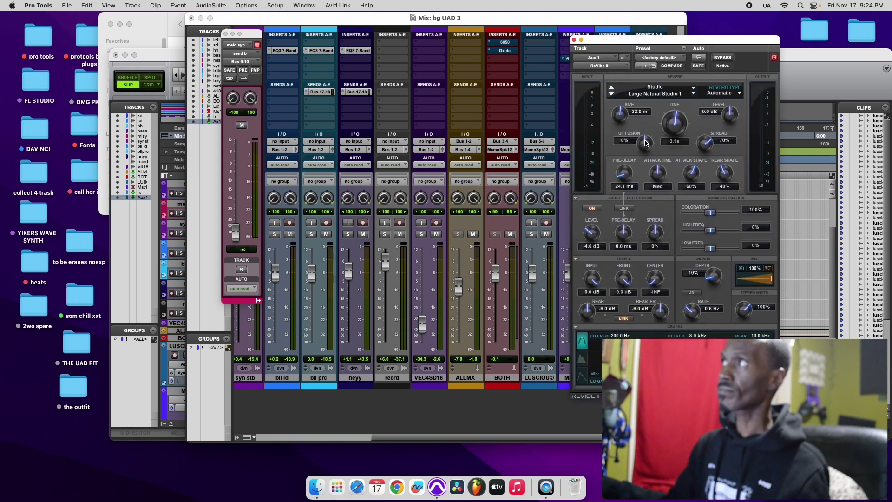
pyautogui.click(574, 40)
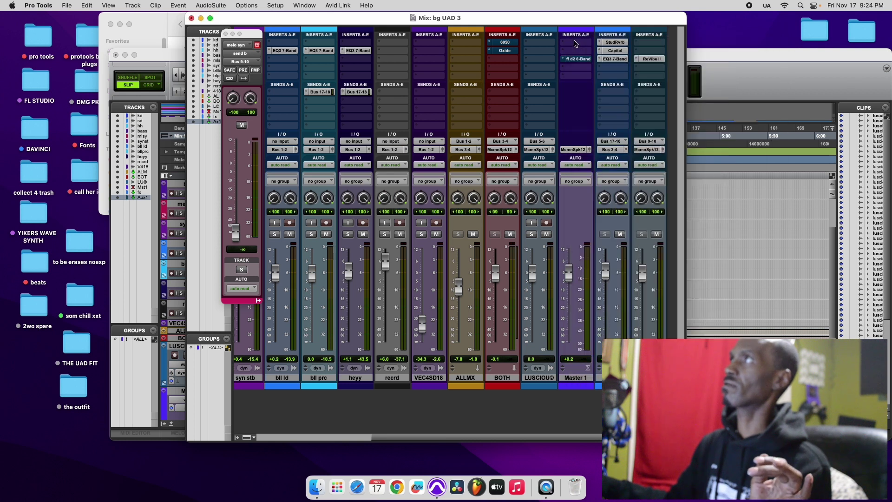
# - Examine the Studio Reverb and Capitol Chambers plug-ins on the fx track
pyautogui.click(617, 43)
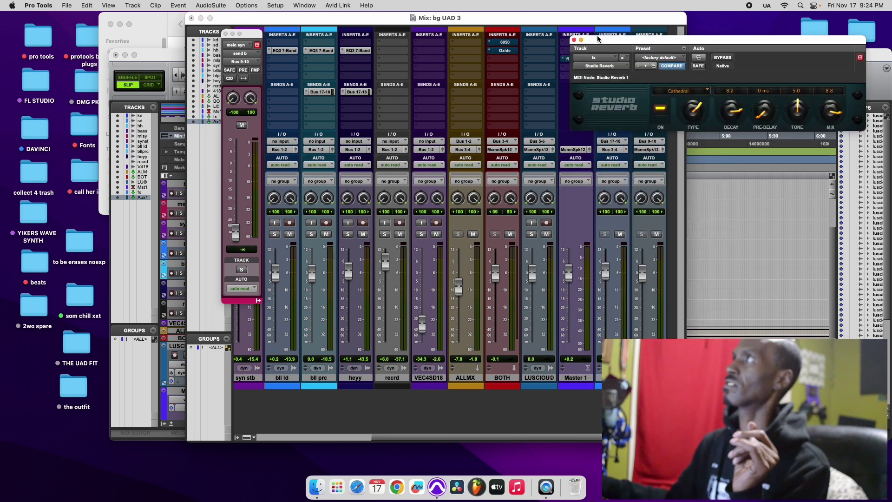
pyautogui.click(576, 40)
pyautogui.click(618, 50)
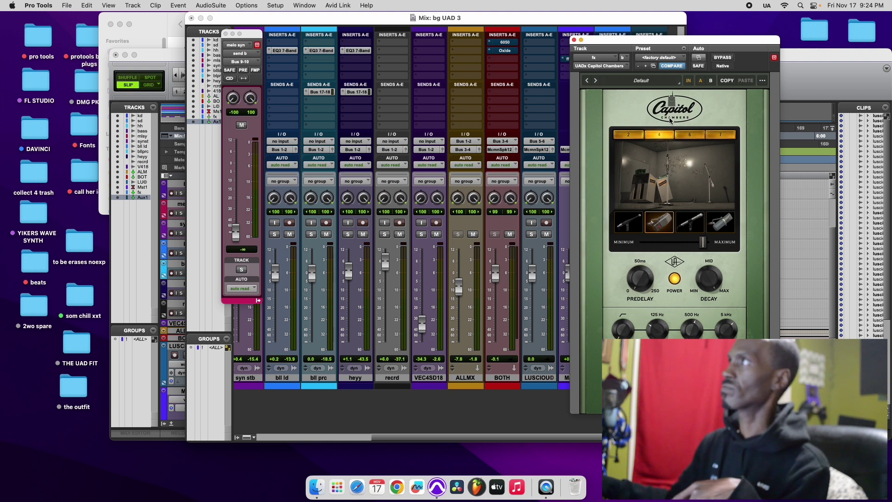
pyautogui.click(574, 40)
# - Remove ReVibe II from the new aux track and delete that track
pyautogui.click(638, 59)
pyautogui.click(648, 32)
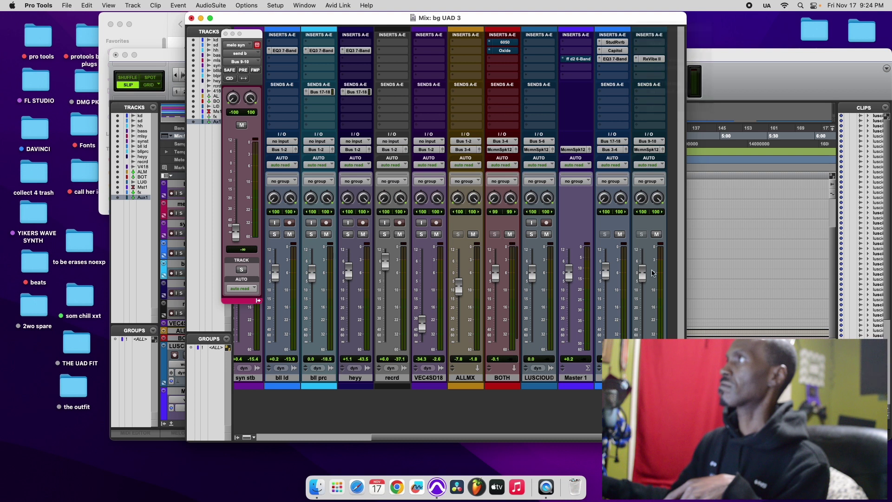
pyautogui.rightClick(654, 377)
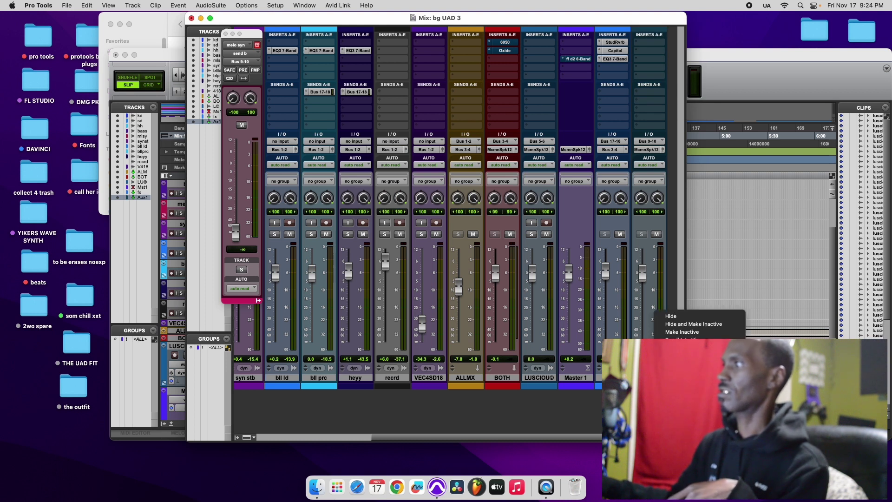
pyautogui.click(671, 316)
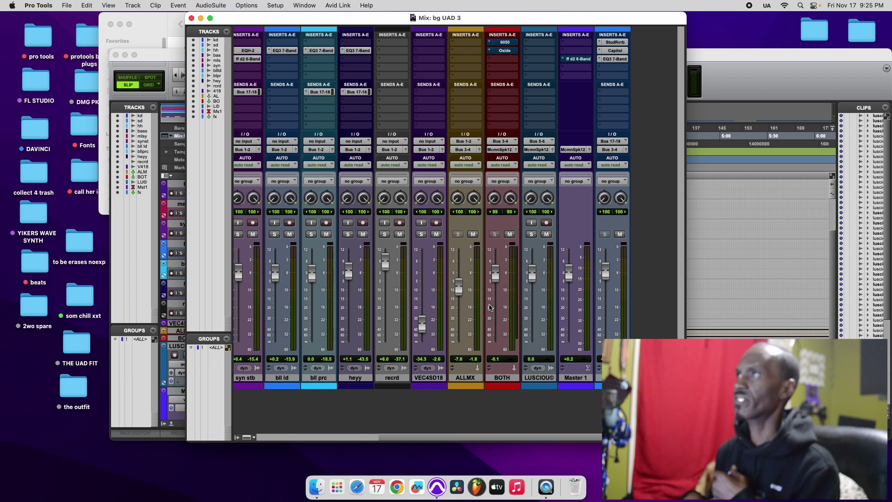
# - Review the 6050 channel strip on the BOTH bus, close its window, and select the BOTH and ALLMX tracks in turn
pyautogui.press('ctrl+alt+super+w')
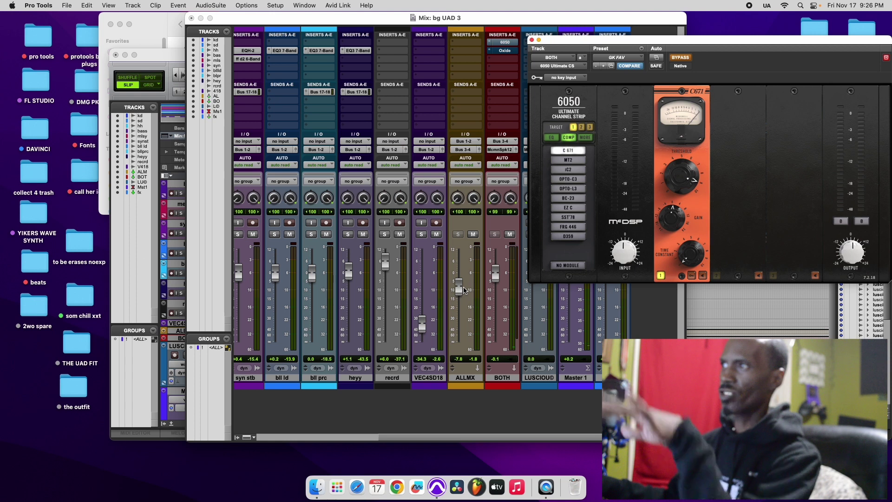
pyautogui.click(466, 377)
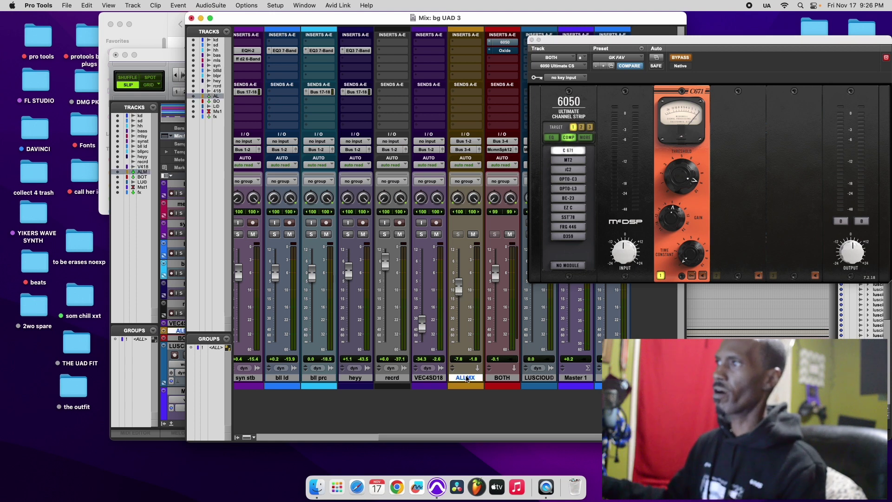
pyautogui.click(532, 41)
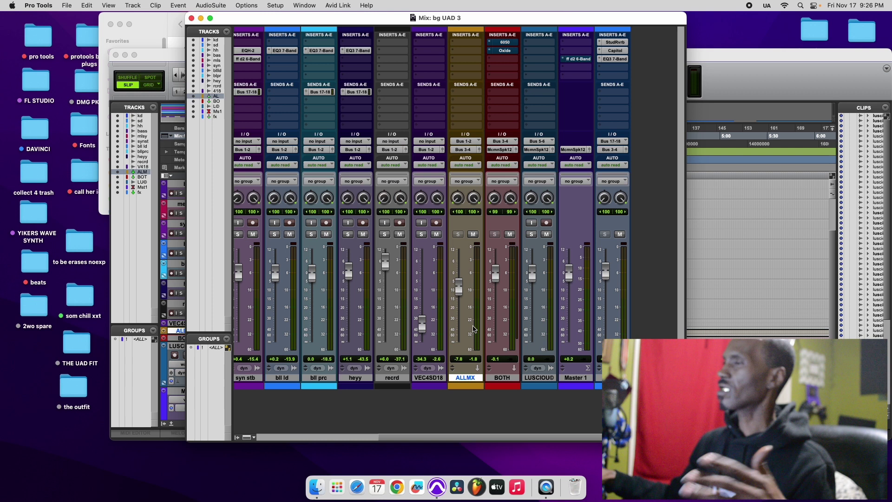
pyautogui.click(506, 380)
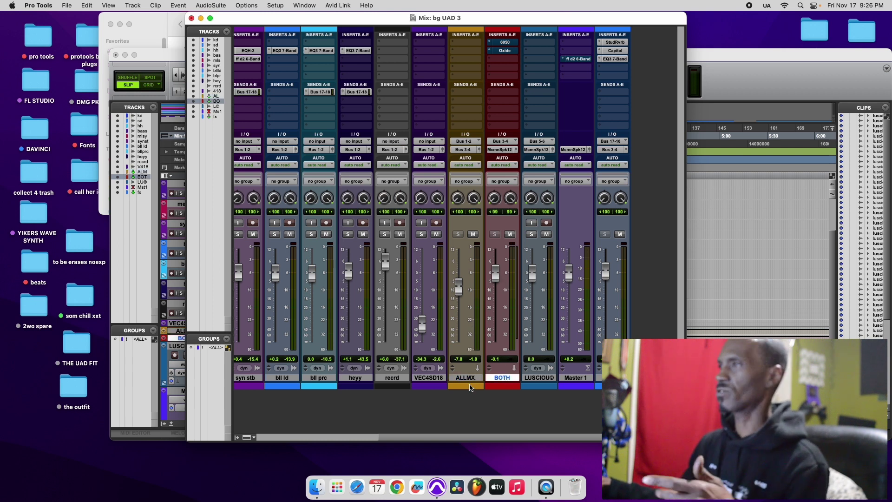
pyautogui.click(469, 380)
# - Play the mix with the 6050 plug-in on BOTH open and its bypass off, and save the session
pyautogui.press('space')
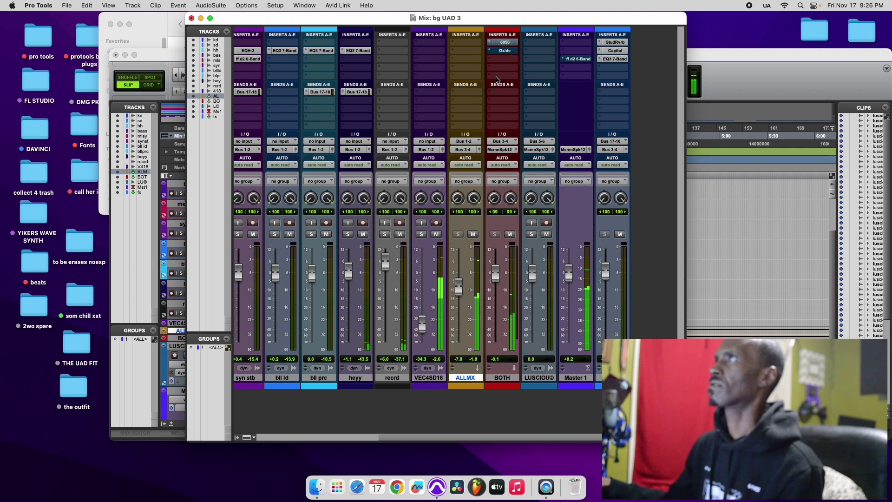
pyautogui.click(504, 42)
pyautogui.moveTo(688, 42); pyautogui.dragTo(661, 53)
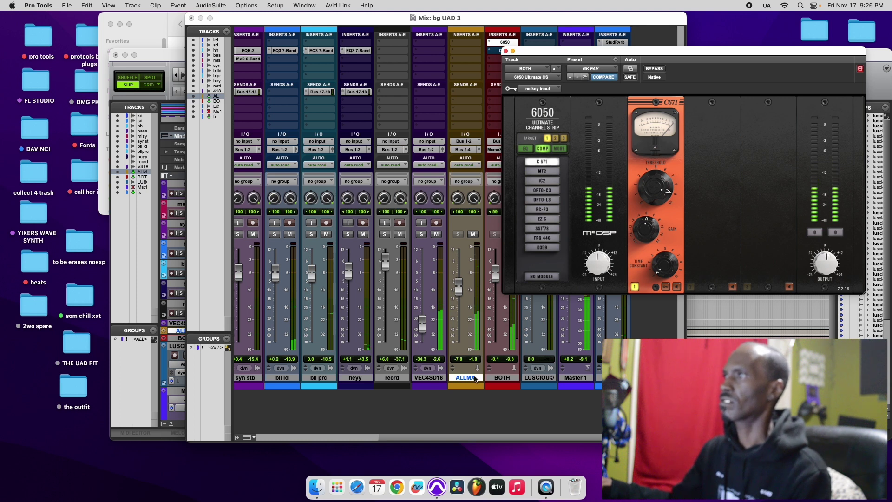
pyautogui.click(67, 5)
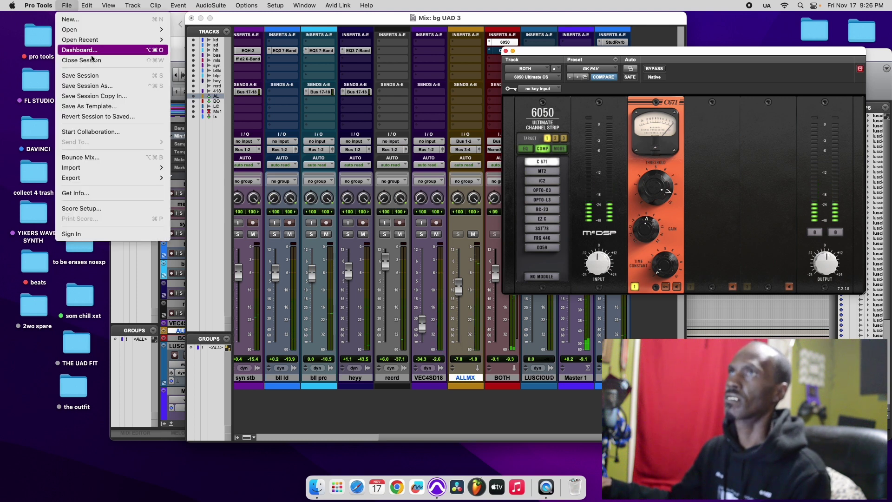
pyautogui.click(91, 79)
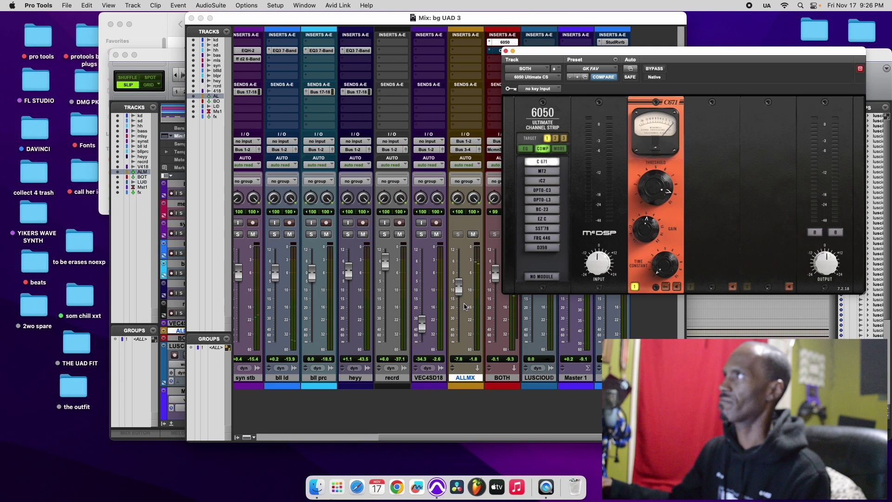
# - Raise the ALLMX fader to +3.6 dB as a test, undo the change, and close the 6050 window
pyautogui.moveTo(459, 294); pyautogui.dragTo(459, 275)
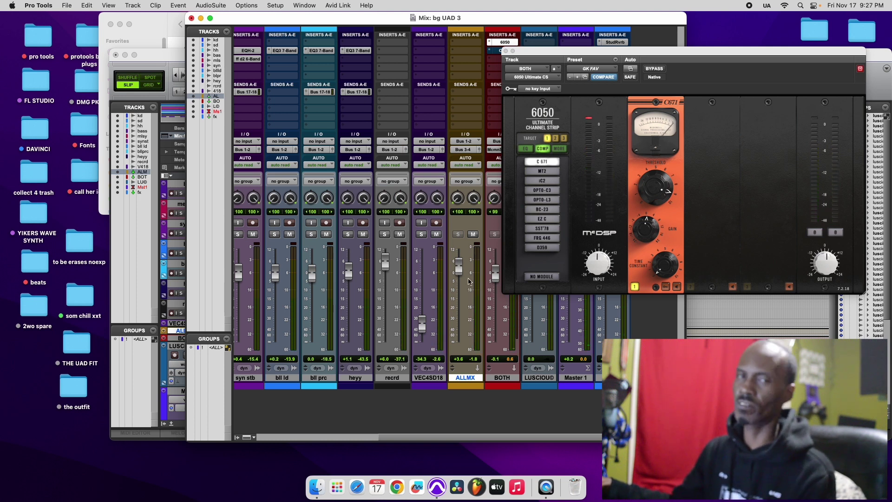
pyautogui.click(84, 6)
pyautogui.click(97, 19)
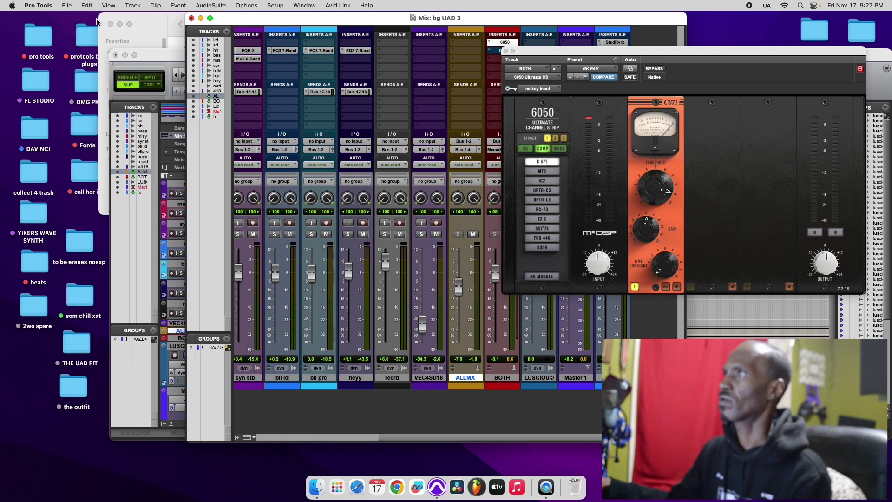
pyautogui.click(505, 51)
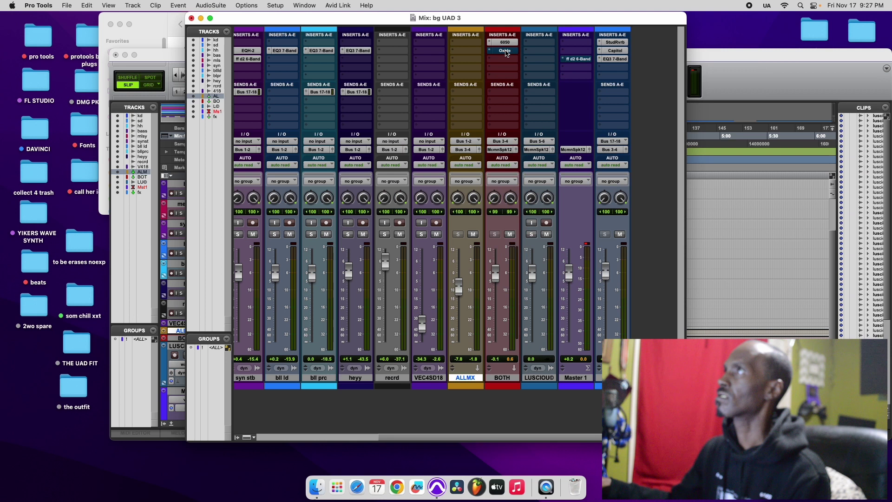
# - Compare the mix with the 6050 plug-in on BOTH bypassed and active during playback
pyautogui.press('space')
pyautogui.click(505, 42)
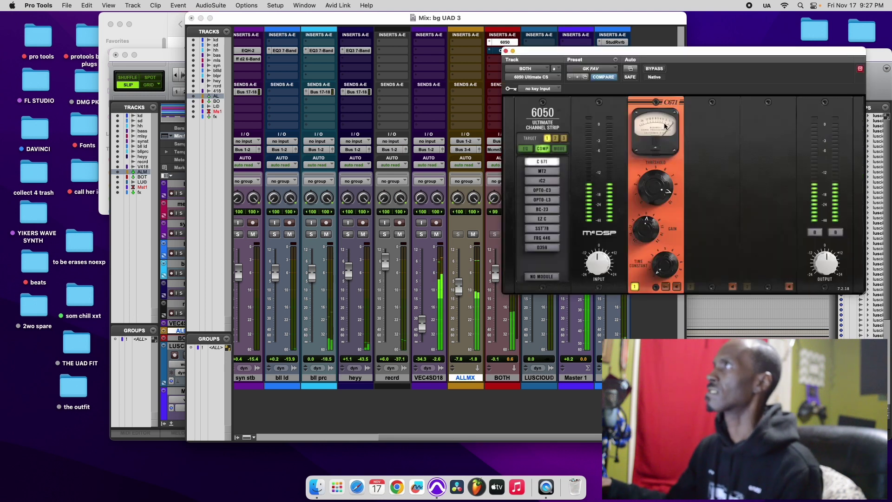
pyautogui.click(653, 68)
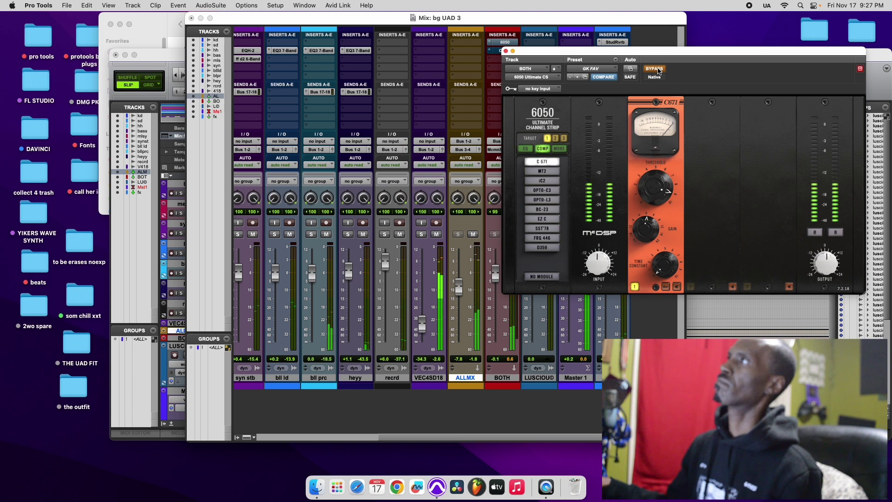
pyautogui.click(658, 70)
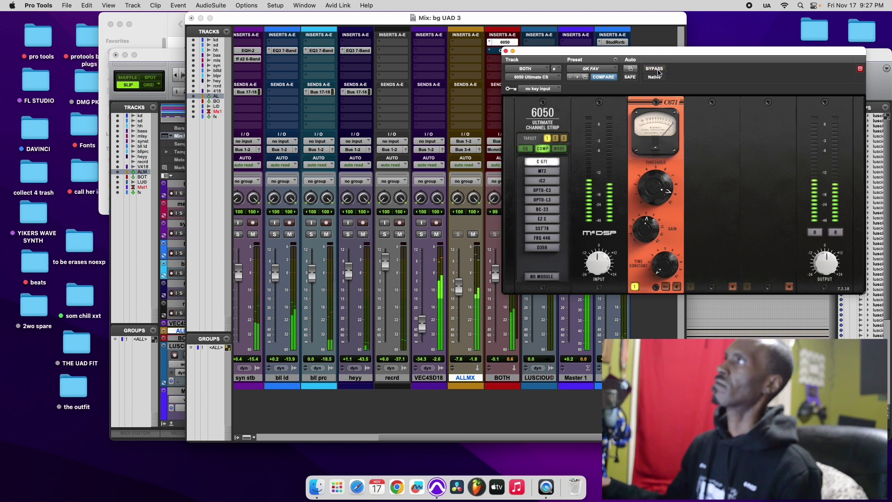
pyautogui.click(506, 50)
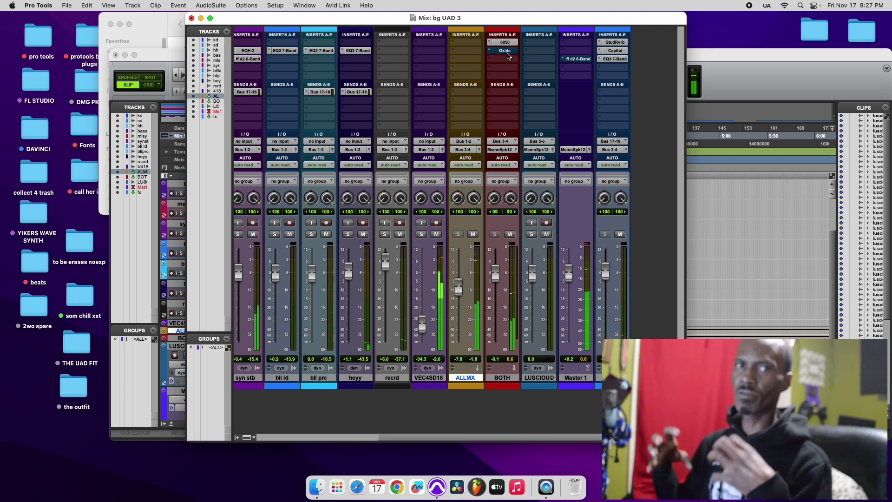
# - Open the UADx Oxide Tape Recorder on BOTH and toggle its bypass during playback, leaving it active
pyautogui.click(506, 50)
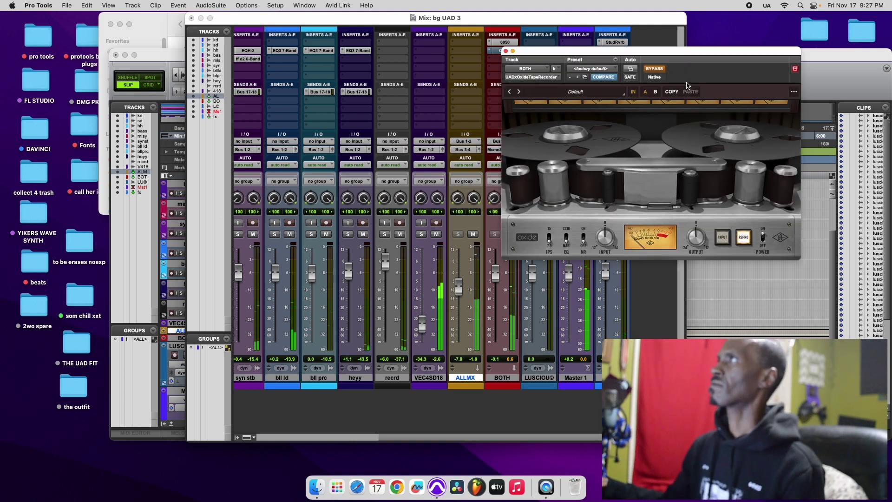
pyautogui.moveTo(667, 53); pyautogui.dragTo(458, 68)
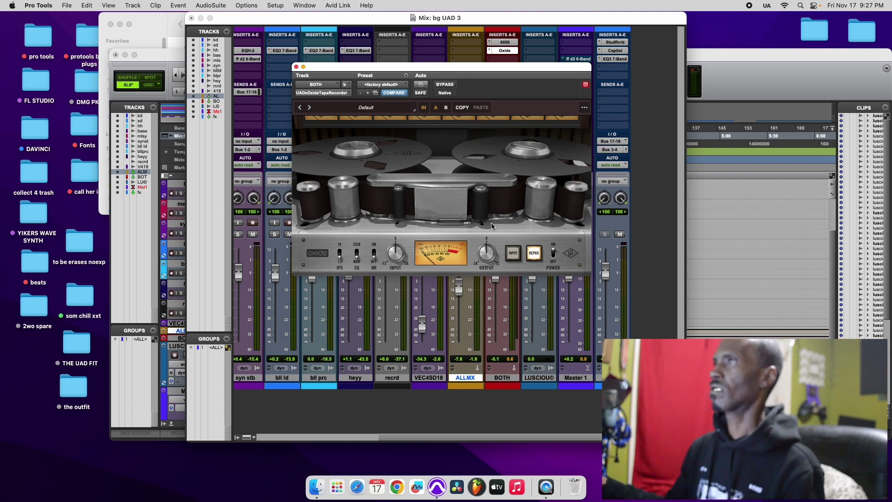
pyautogui.press('space')
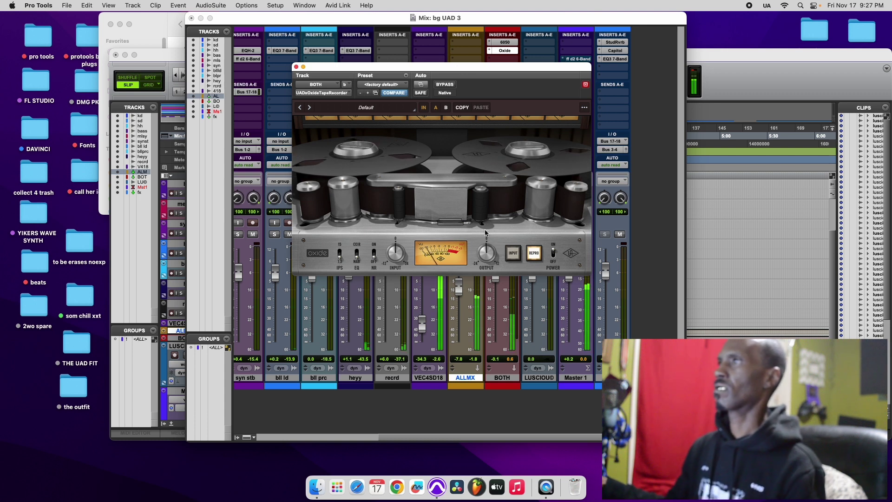
pyautogui.click(464, 379)
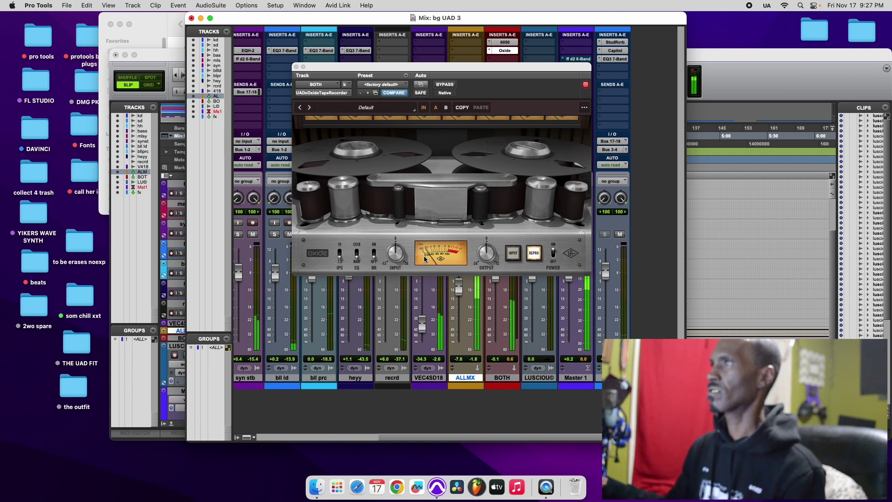
pyautogui.click(446, 86)
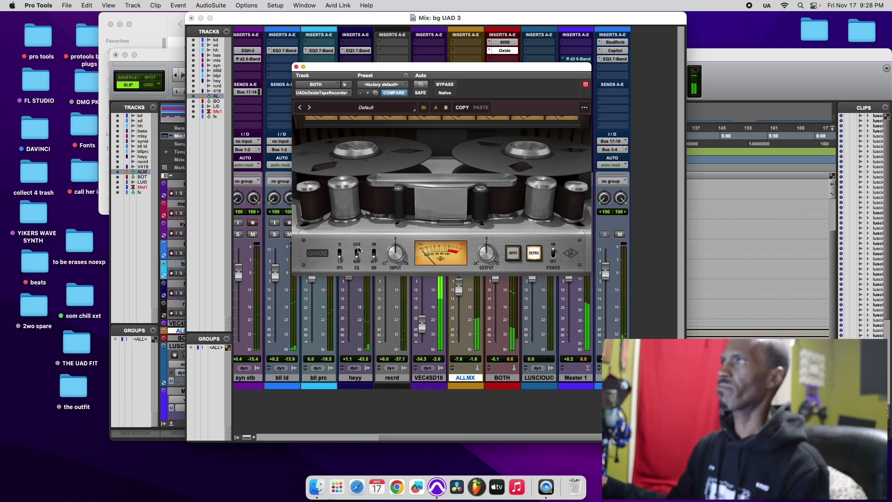
# - Close the Oxide Tape Recorder window on BOTH and save the session
pyautogui.click(341, 252)
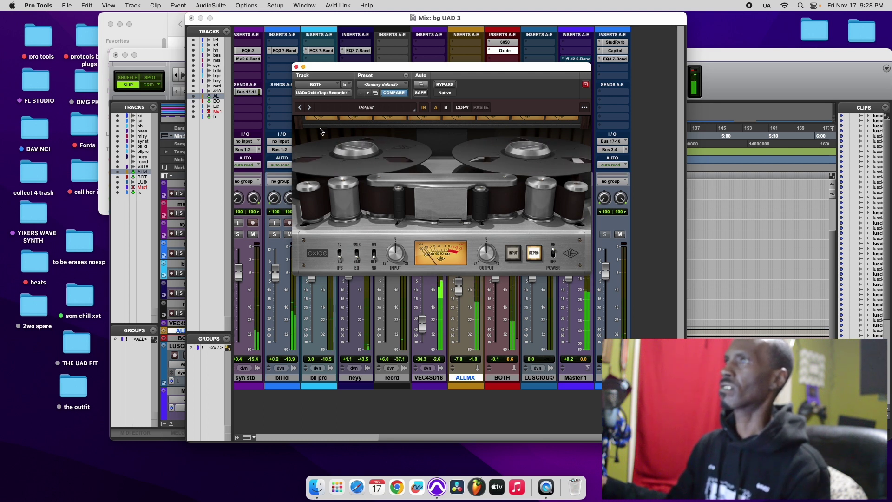
pyautogui.click(297, 67)
pyautogui.click(67, 5)
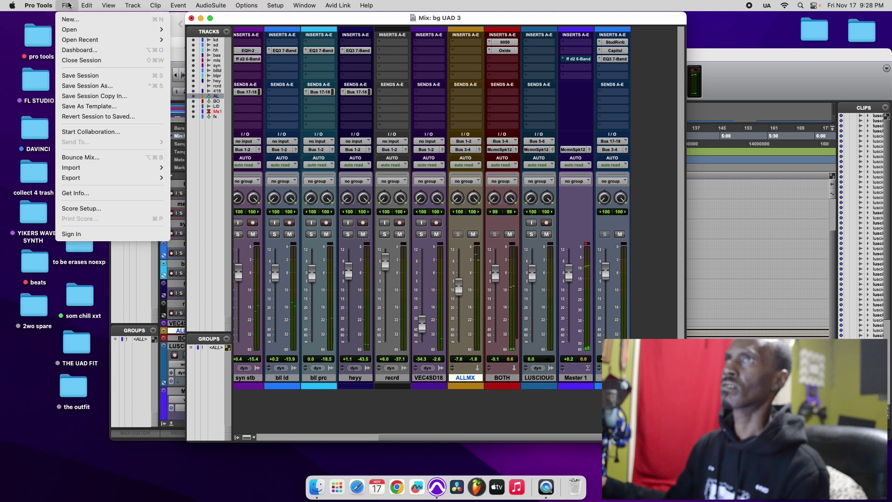
pyautogui.click(93, 75)
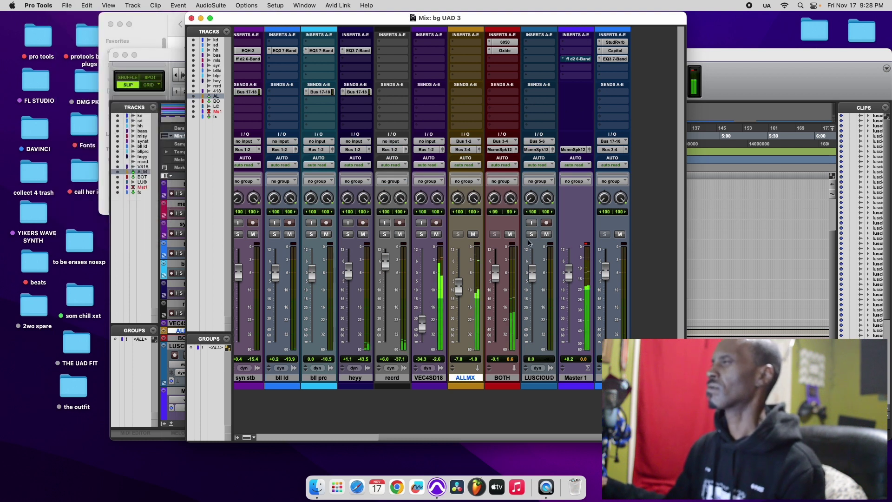
# - Insert the ML4000 ML1 Limiter in the third insert slot of BOTH, below Oxide
pyautogui.press('super+shift+n')
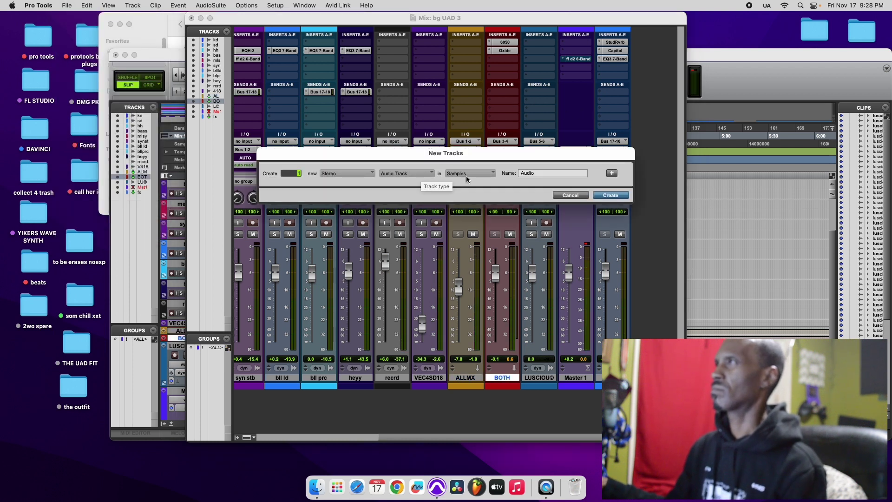
pyautogui.click(571, 196)
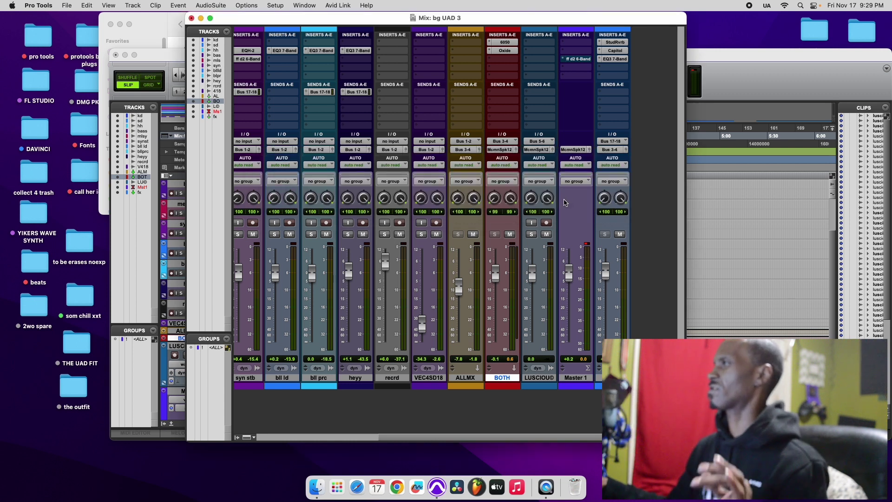
pyautogui.press('space')
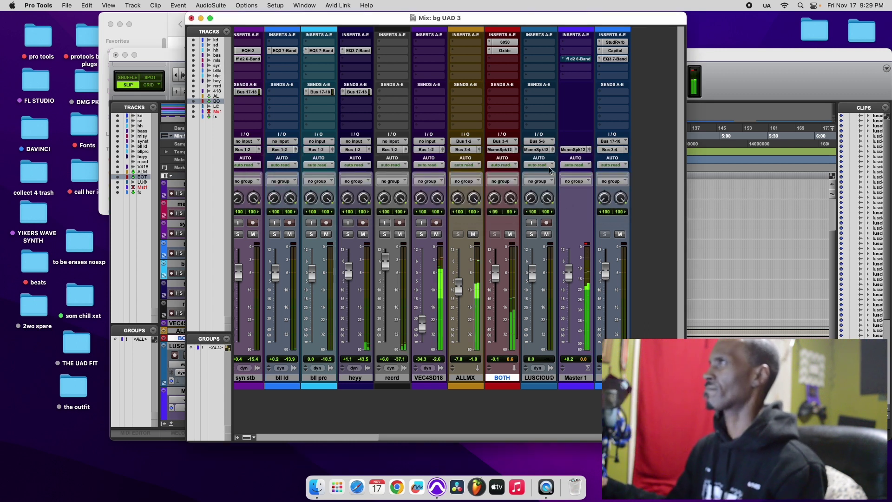
pyautogui.click(488, 63)
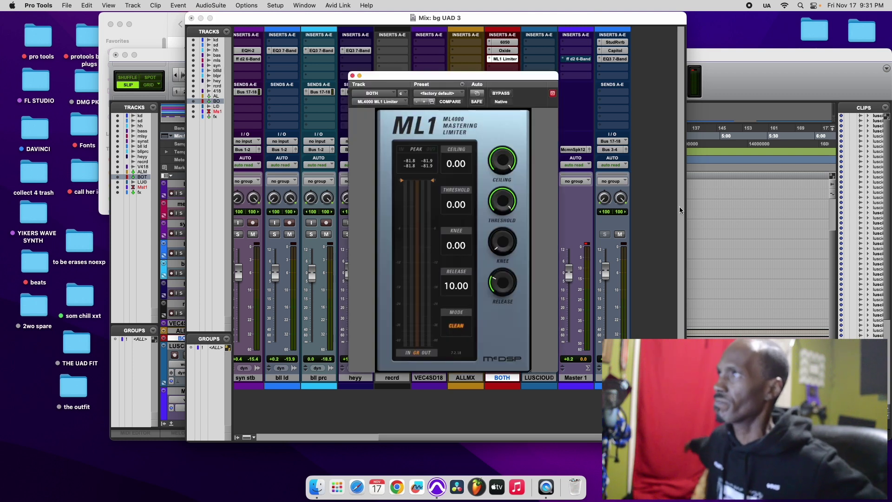
pyautogui.moveTo(453, 79); pyautogui.dragTo(447, 76)
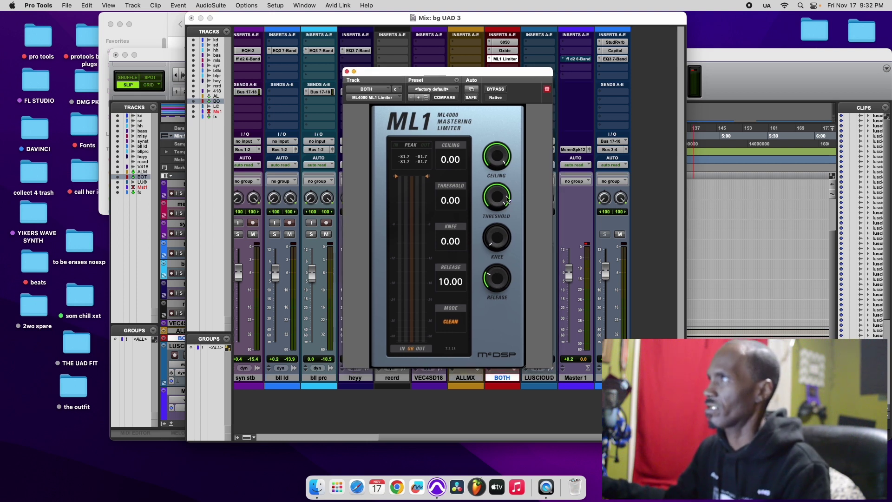
# - Set the ML1 limiter's threshold to -9.88 and its ceiling to -0.05 during playback
pyautogui.moveTo(507, 198)
pyautogui.mouseDown()
pyautogui.moveTo(504, 232)
pyautogui.moveTo(501, 211)
pyautogui.mouseUp()
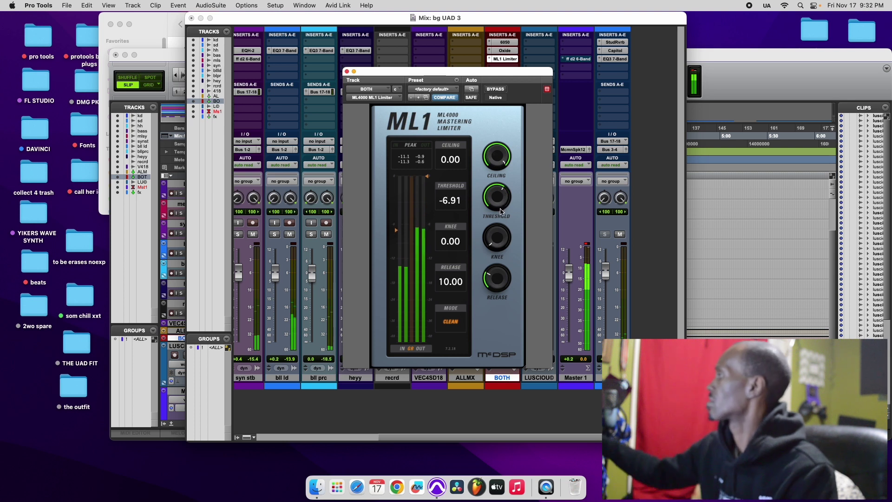
pyautogui.moveTo(489, 194)
pyautogui.mouseDown()
pyautogui.moveTo(492, 213)
pyautogui.moveTo(491, 188)
pyautogui.mouseUp()
pyautogui.moveTo(492, 155); pyautogui.dragTo(491, 154)
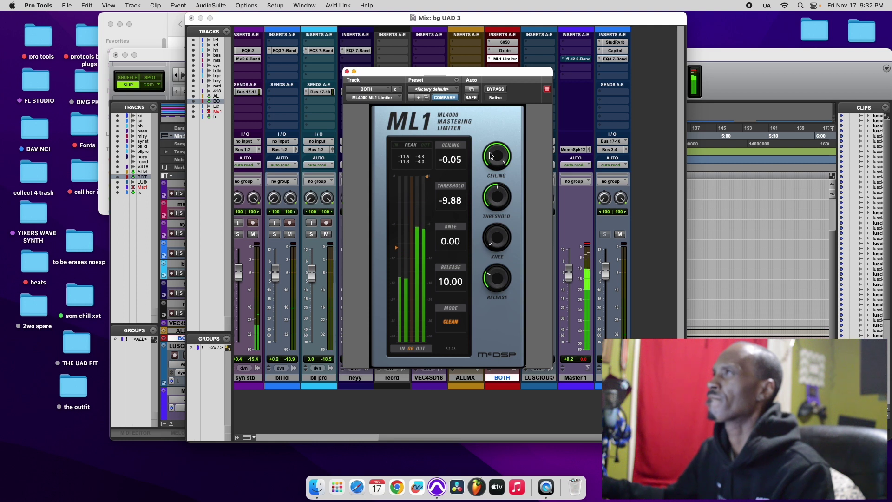
# - Set the ML1 limiter's knee to 5.00 and its release to 2.02
pyautogui.moveTo(496, 278); pyautogui.dragTo(495, 290)
pyautogui.moveTo(493, 237); pyautogui.dragTo(493, 233)
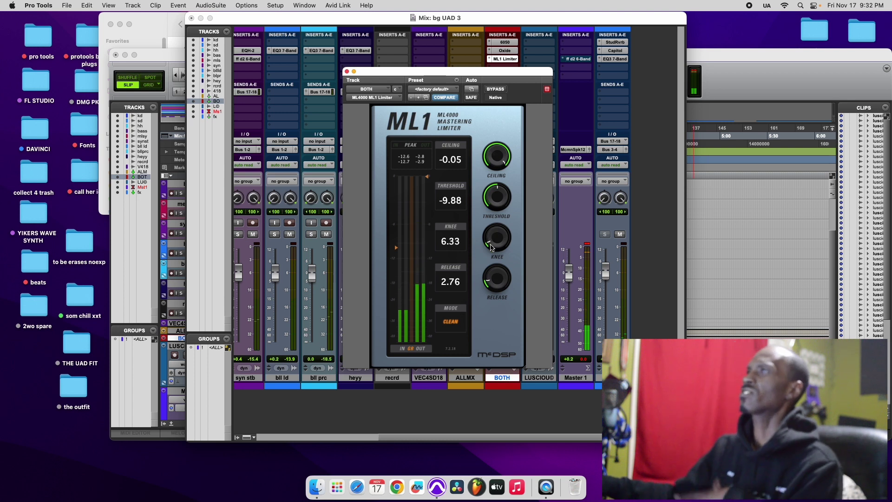
pyautogui.moveTo(489, 244); pyautogui.dragTo(490, 246)
pyautogui.moveTo(492, 284); pyautogui.dragTo(490, 285)
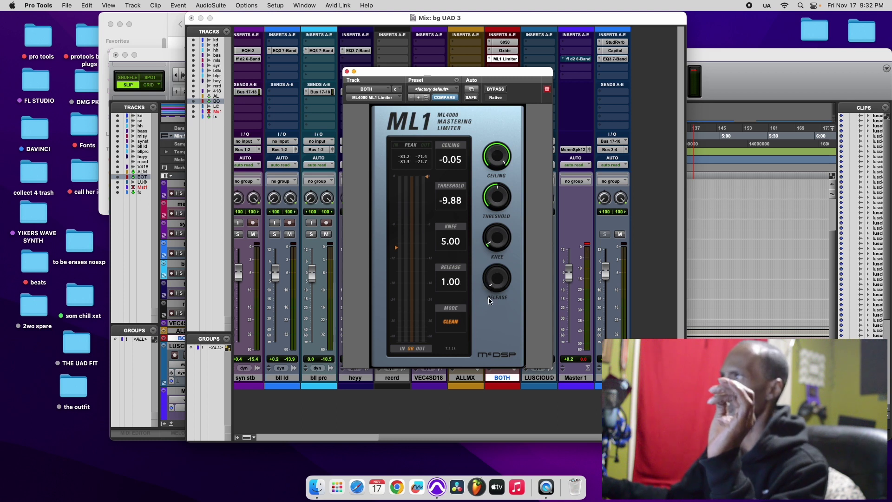
pyautogui.moveTo(490, 296); pyautogui.dragTo(493, 293)
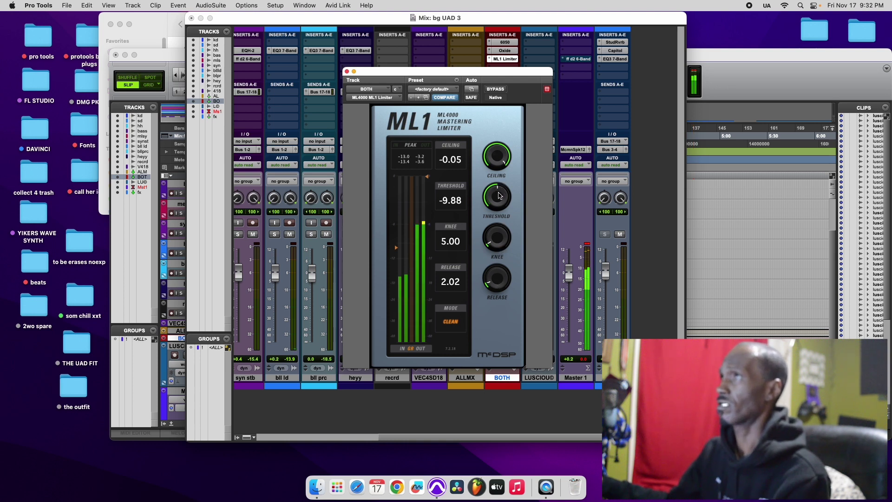
# - Save the session with the ML1 window moved clear of the BOTH fader, and play the limited mix
pyautogui.moveTo(510, 74); pyautogui.dragTo(383, 82)
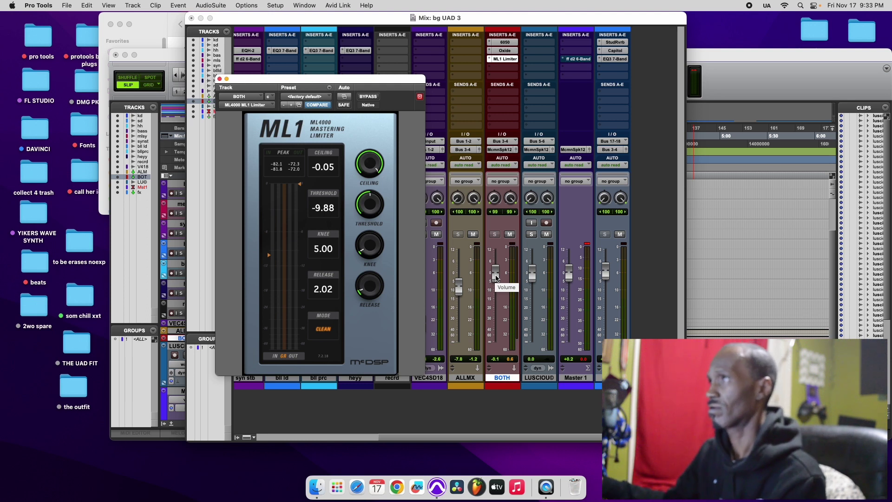
pyautogui.click(68, 6)
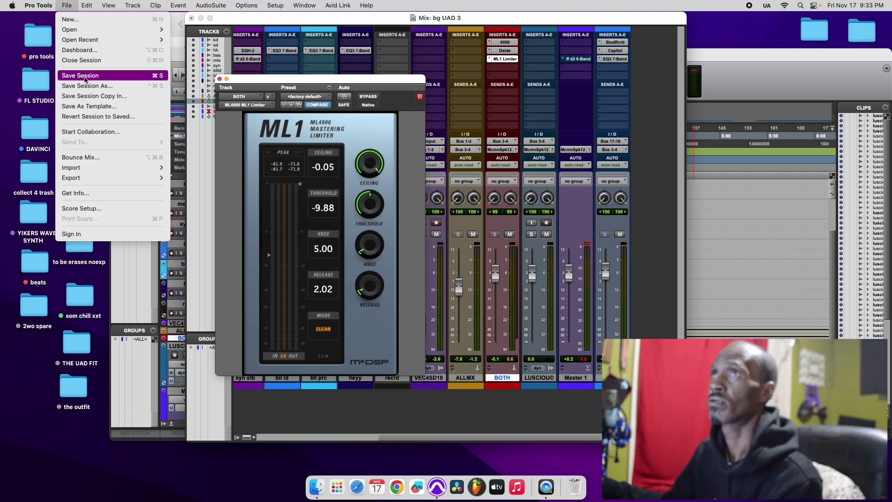
pyautogui.click(181, 98)
pyautogui.press('space')
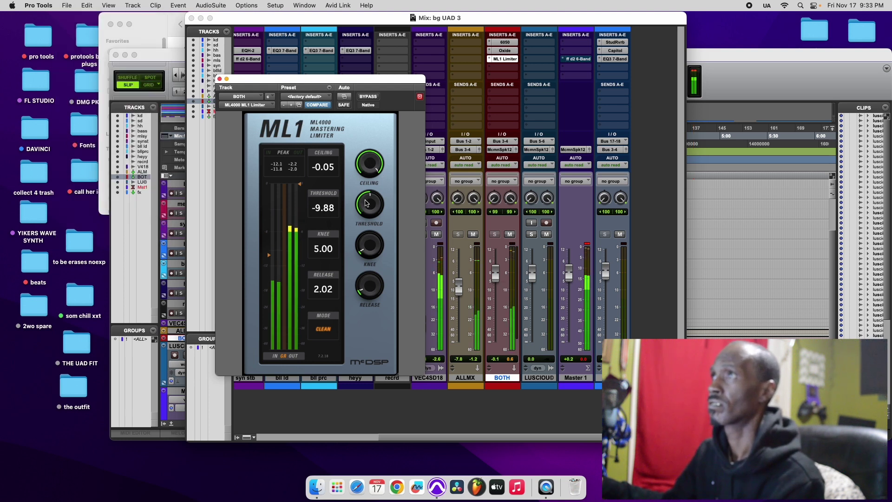
pyautogui.press('space')
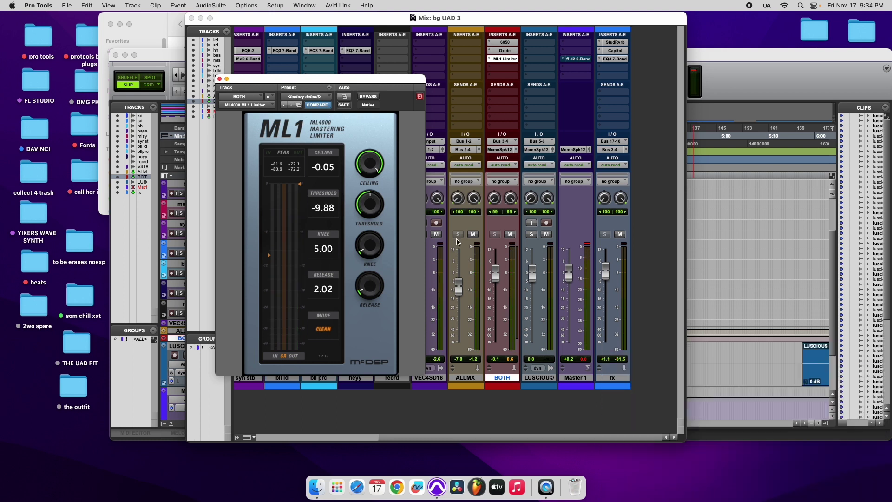
pyautogui.press('space')
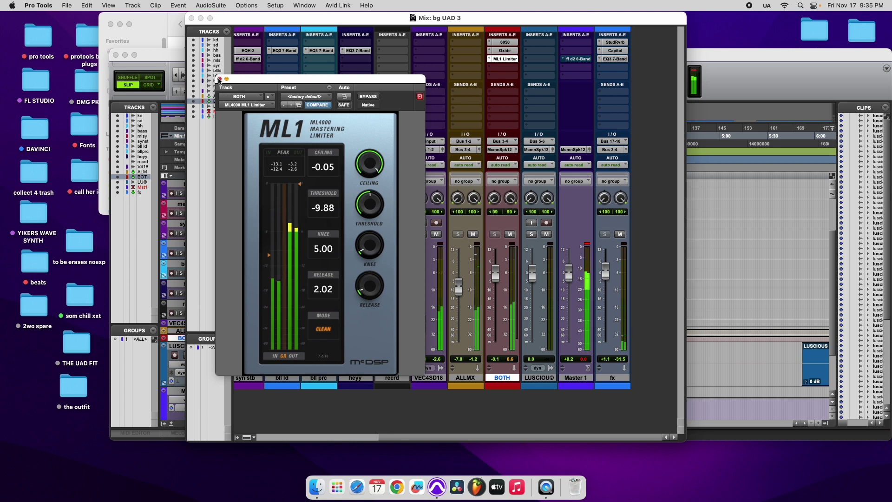
# - Close the ML1 Limiter window on BOTH and save the session
pyautogui.click(220, 79)
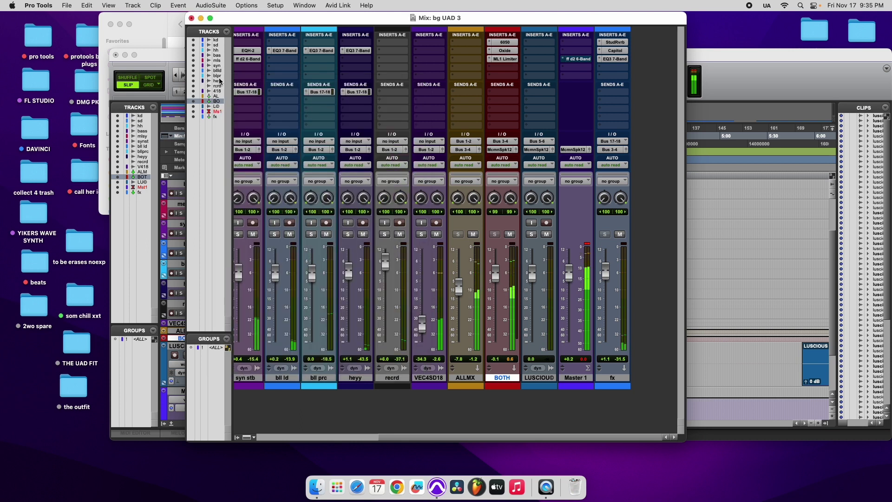
pyautogui.click(63, 7)
pyautogui.click(80, 76)
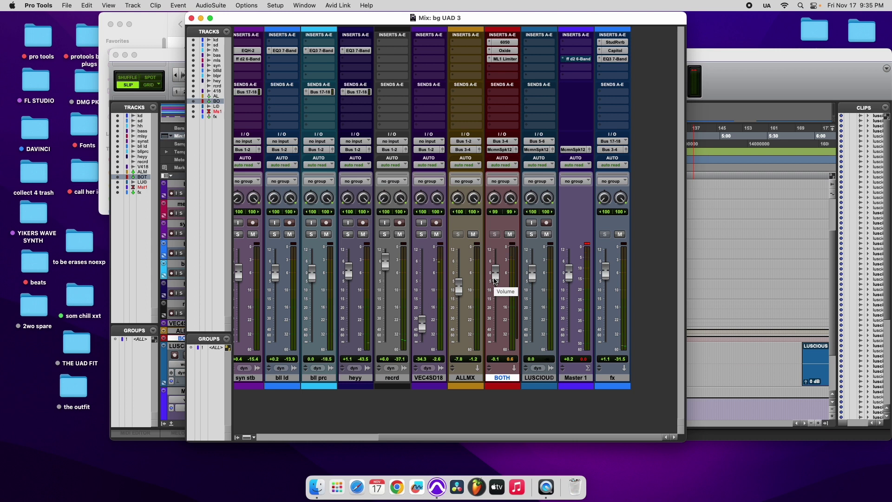
# - Raise the BOTH fader to +6.2 dB and replace the ff d2 6-Band on Master 1 with MasterMeter to check clipping
pyautogui.moveTo(495, 279); pyautogui.dragTo(498, 267)
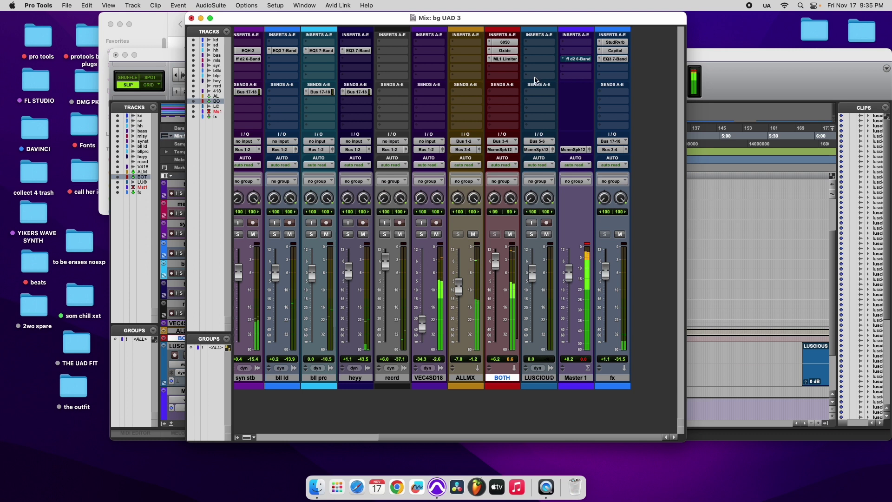
pyautogui.click(564, 61)
pyautogui.click(564, 60)
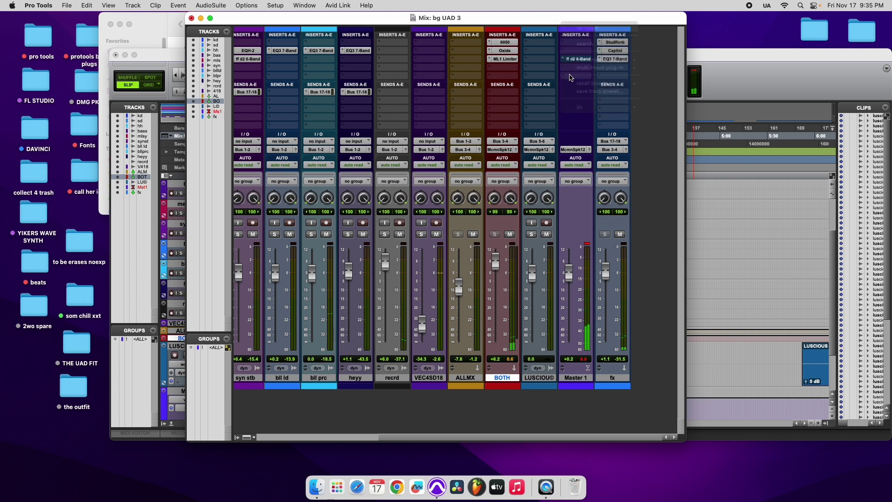
pyautogui.click(564, 60)
pyautogui.moveTo(565, 61)
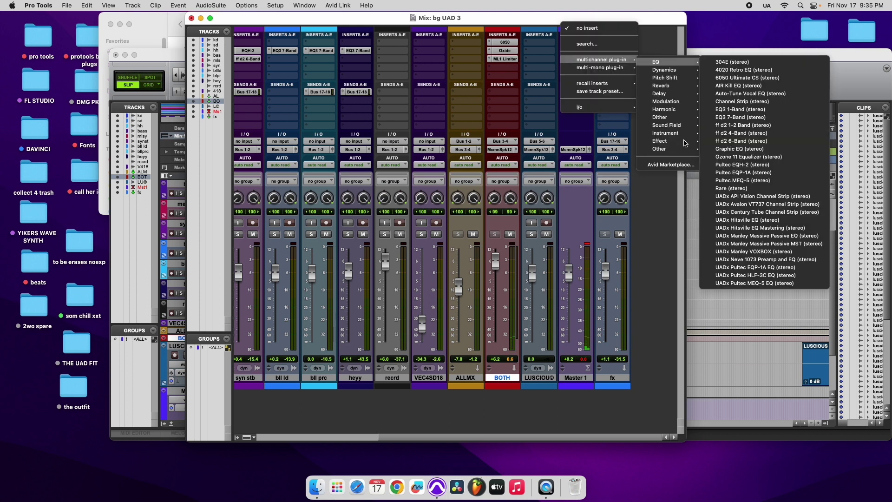
pyautogui.moveTo(682, 151)
pyautogui.click(741, 159)
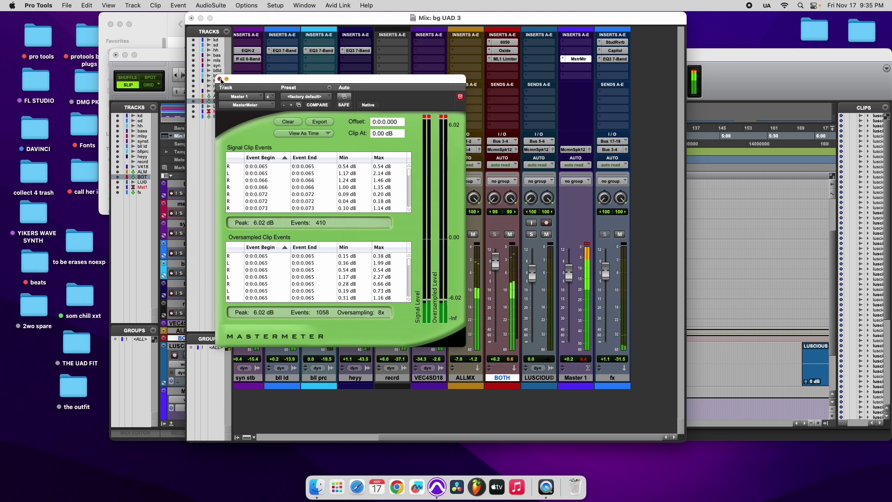
pyautogui.click(220, 79)
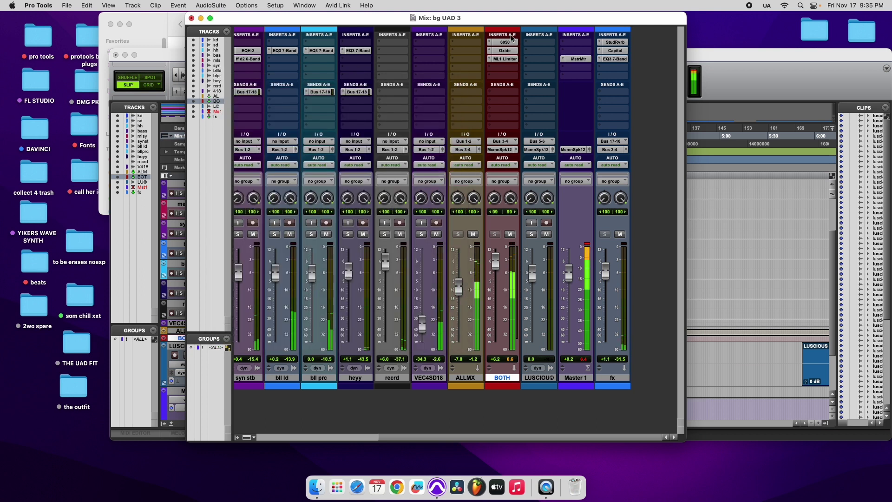
# - Open the ML1 Limiter on BOTH and compare the mix with it bypassed and active during playback
pyautogui.click(504, 59)
pyautogui.click(368, 97)
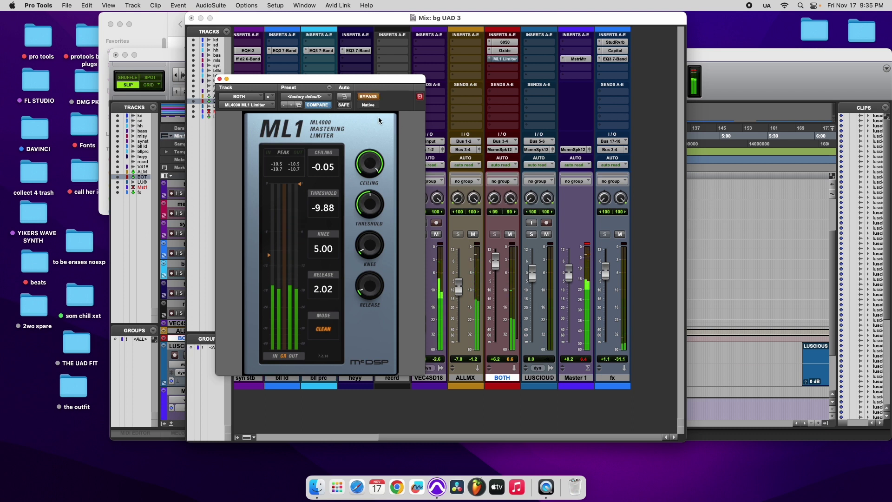
pyautogui.click(368, 98)
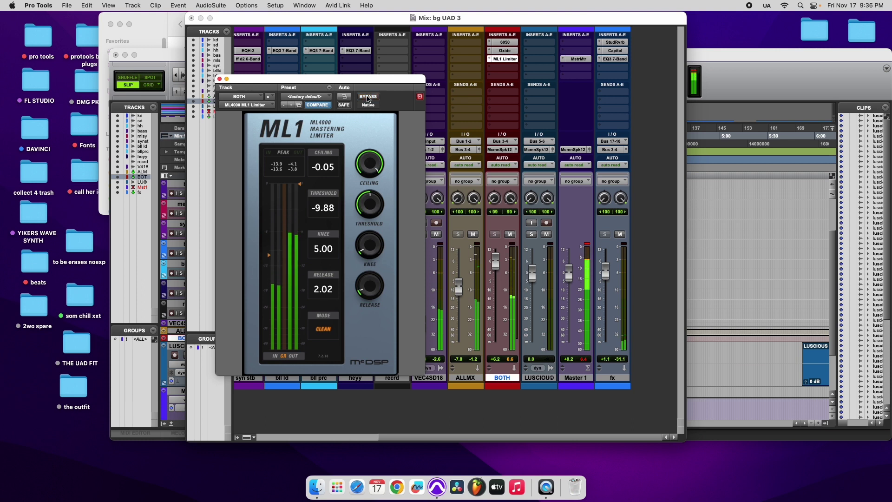